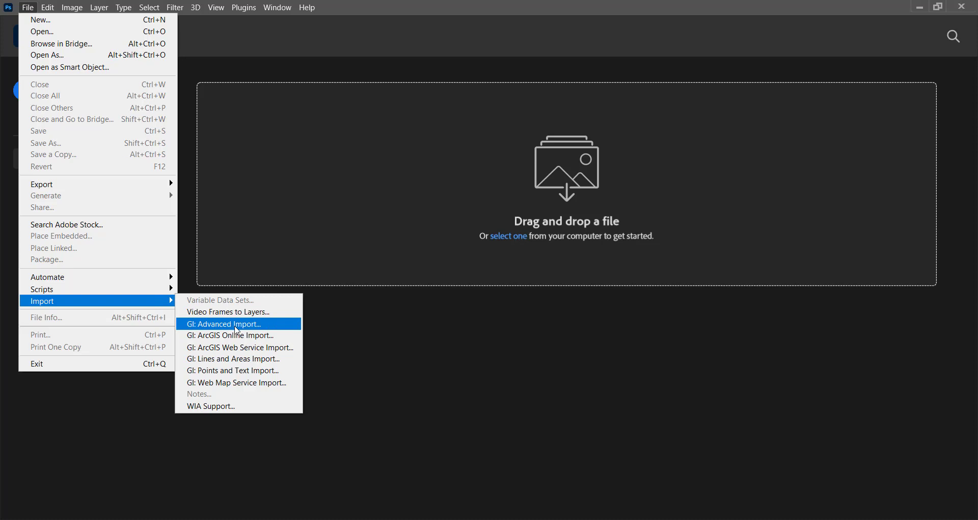
# Import nla.obj-234169062-1.jpg through GI: Advanced Import, using the Other Image Formats filter to find the file
pyautogui.click(237, 329)
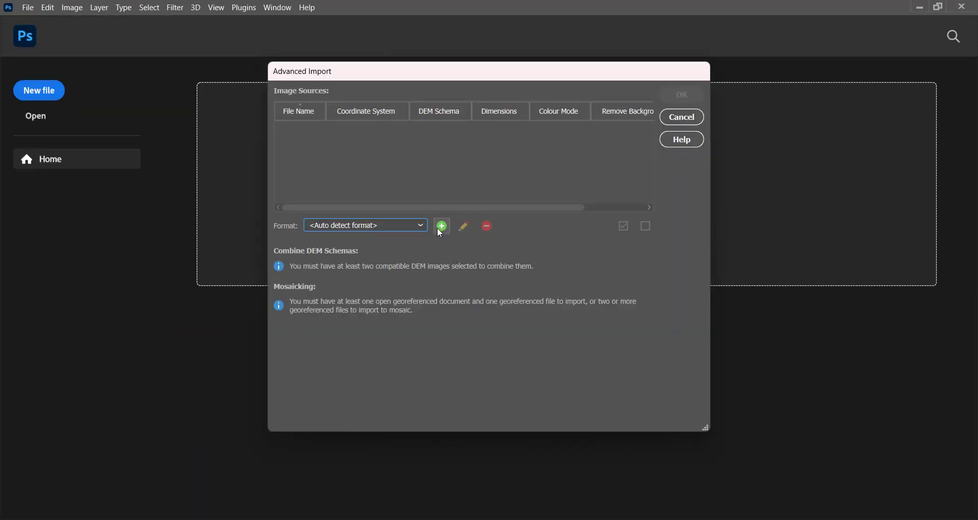
pyautogui.click(443, 228)
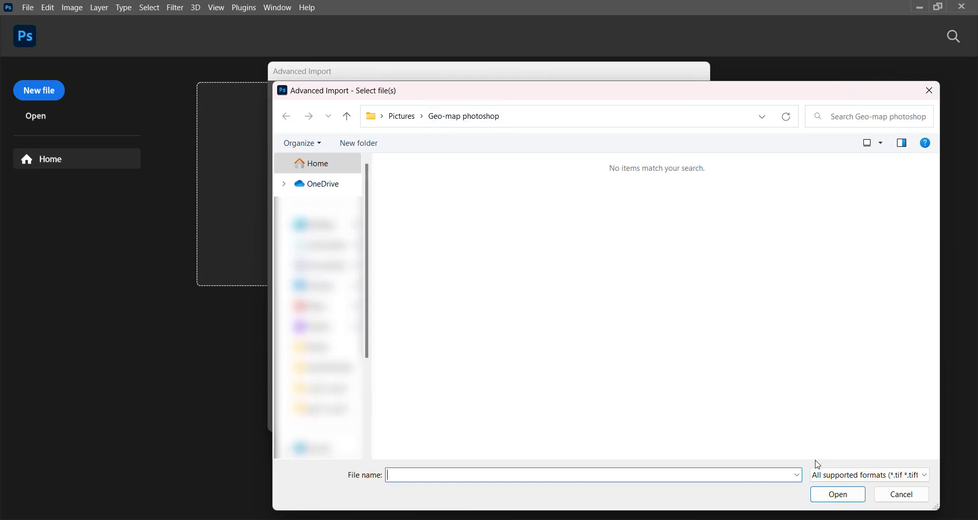
pyautogui.click(822, 475)
pyautogui.click(826, 462)
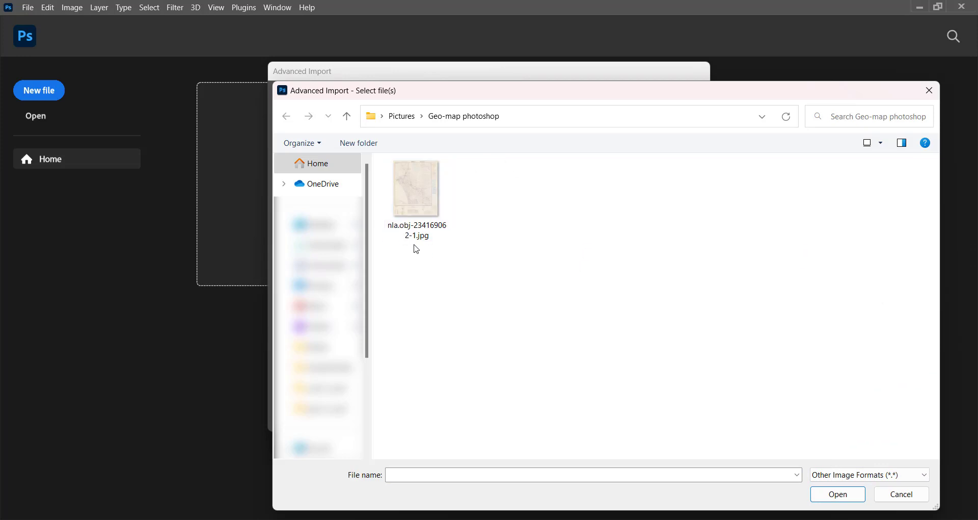
pyautogui.click(425, 207)
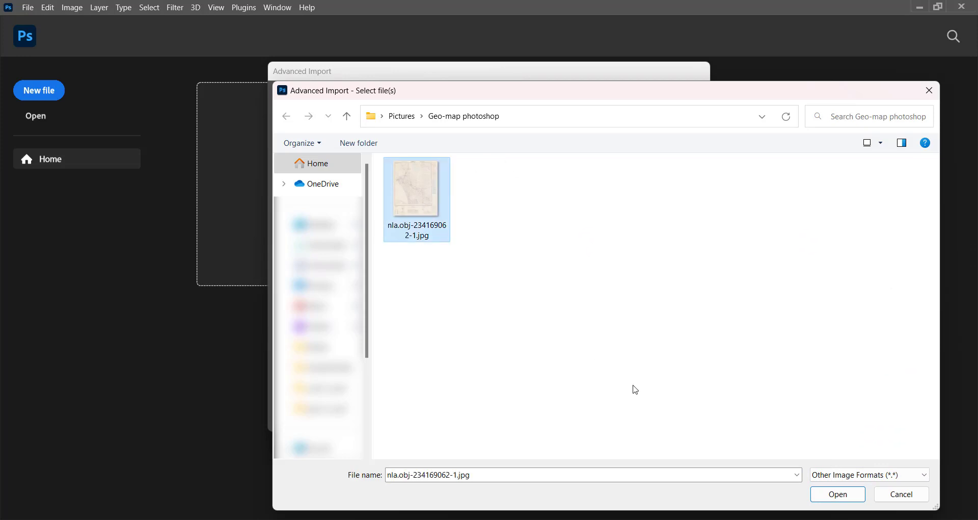
pyautogui.click(814, 494)
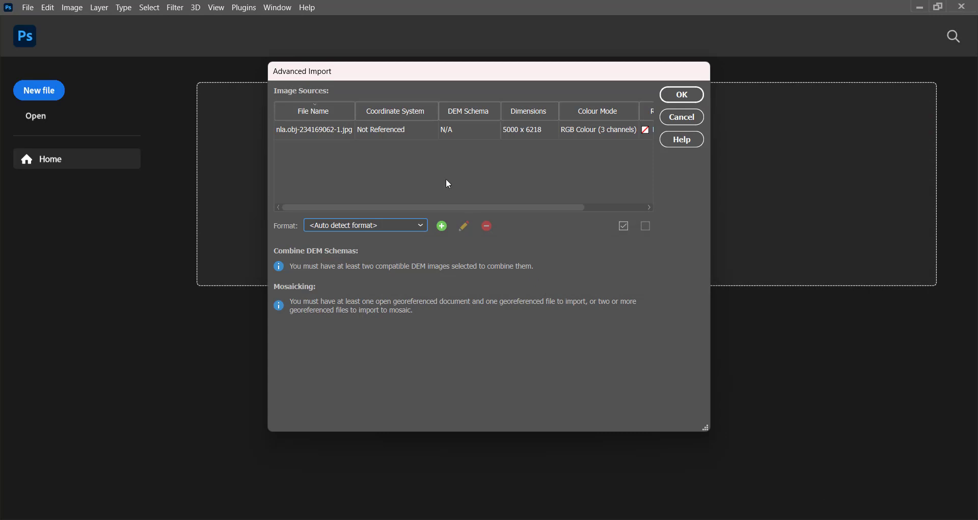
pyautogui.click(430, 207)
pyautogui.moveTo(430, 207); pyautogui.dragTo(481, 208)
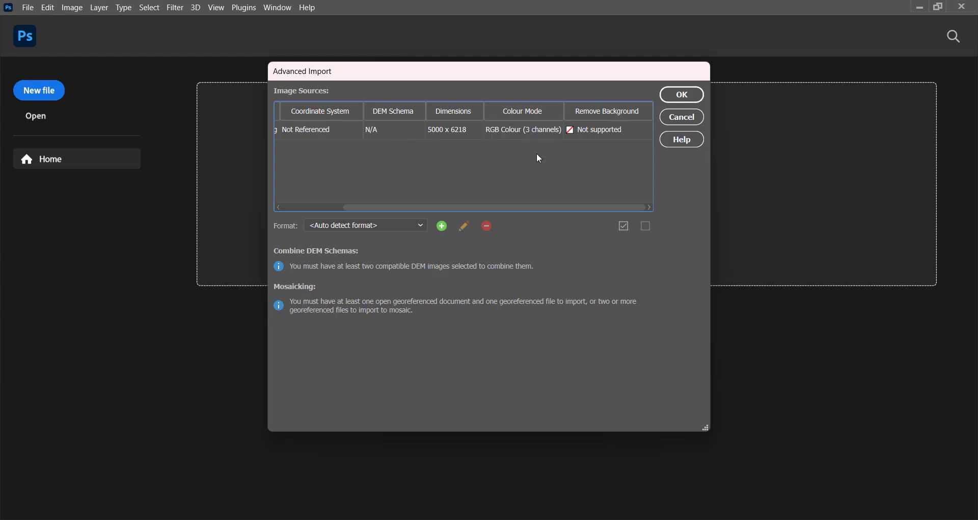
pyautogui.click(683, 95)
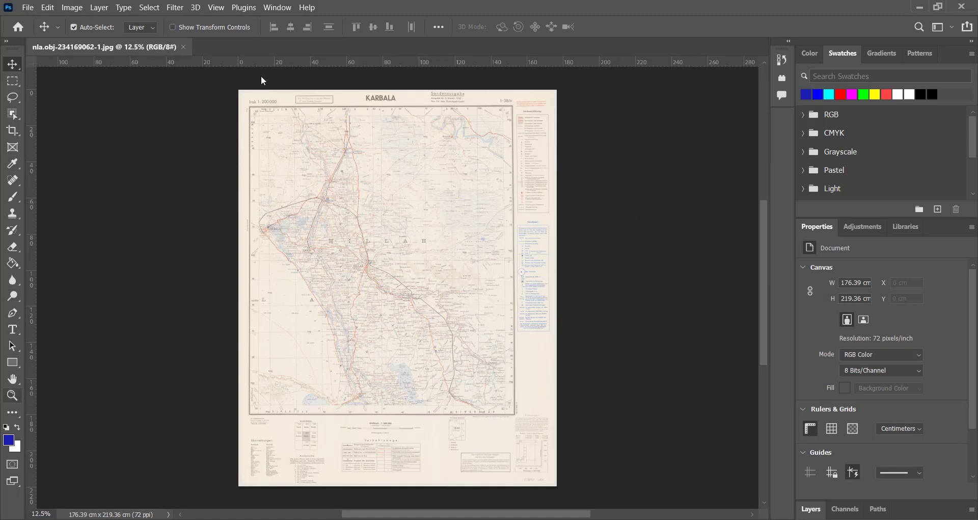
pyautogui.press('z')
pyautogui.moveTo(252, 102); pyautogui.dragTo(293, 151)
pyautogui.moveTo(338, 229)
pyautogui.mouseDown()
pyautogui.moveTo(323, 222)
pyautogui.moveTo(336, 211)
pyautogui.mouseUp()
pyautogui.moveTo(600, 171)
pyautogui.mouseDown()
pyautogui.moveTo(624, 180)
pyautogui.moveTo(575, 165)
pyautogui.moveTo(591, 176)
pyautogui.mouseUp()
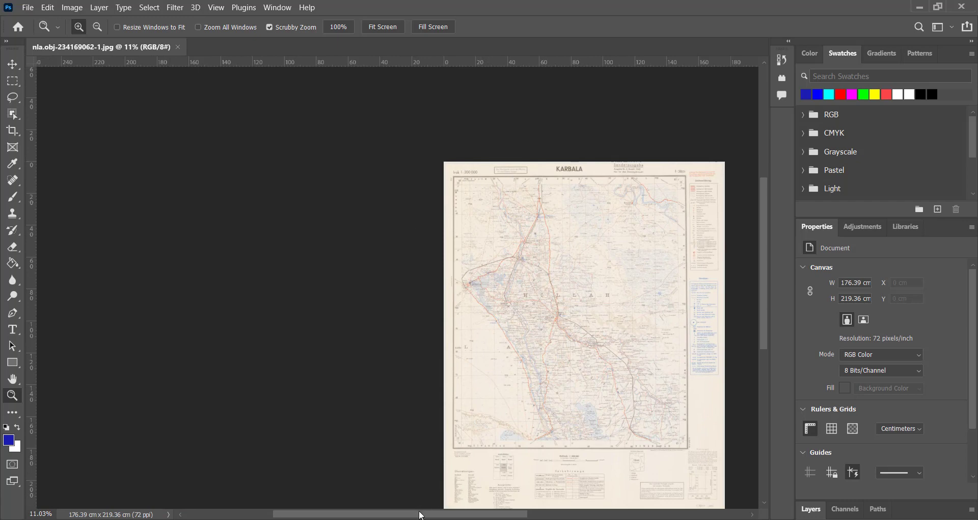
pyautogui.moveTo(423, 514); pyautogui.dragTo(482, 515)
pyautogui.scroll(-2, 505, 328)
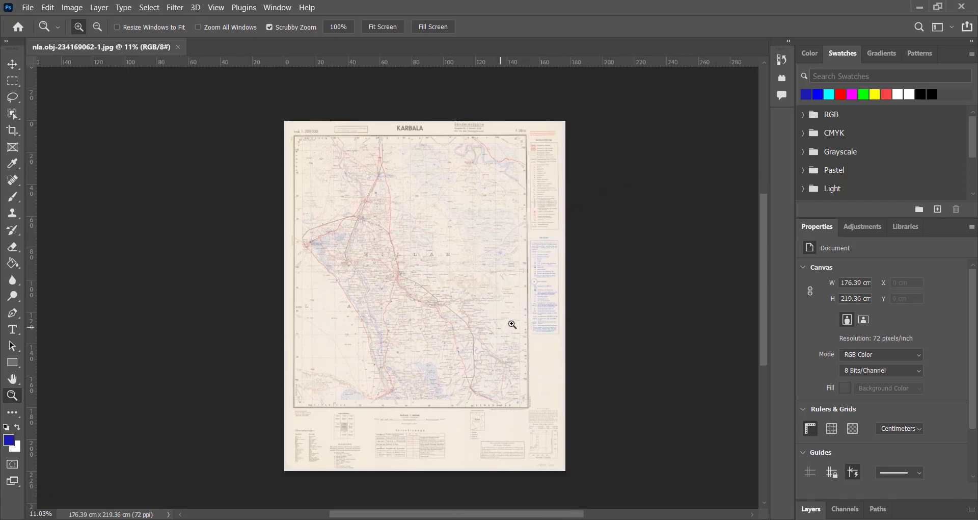
# Open GI: Georeference for the imported map and inspect the coordinate labels at the map's upper-left corner
pyautogui.click(28, 7)
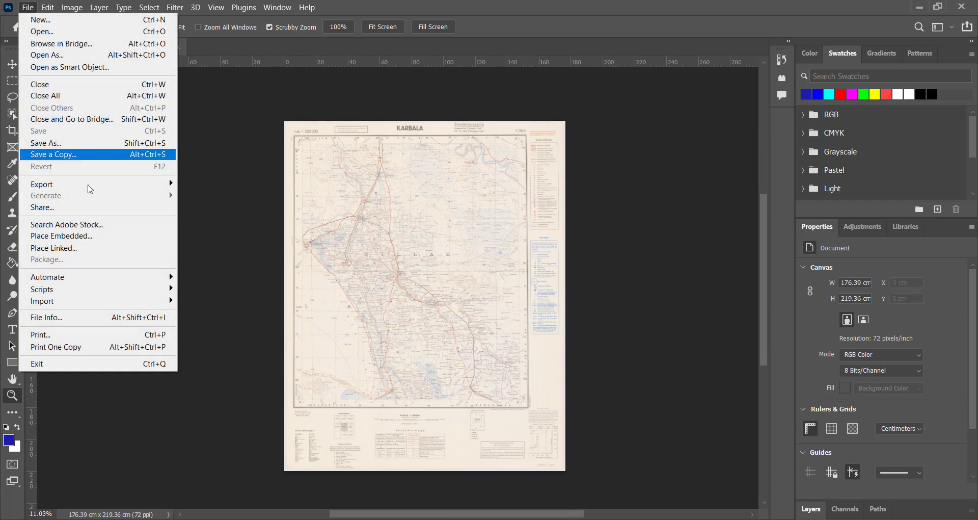
pyautogui.moveTo(131, 278)
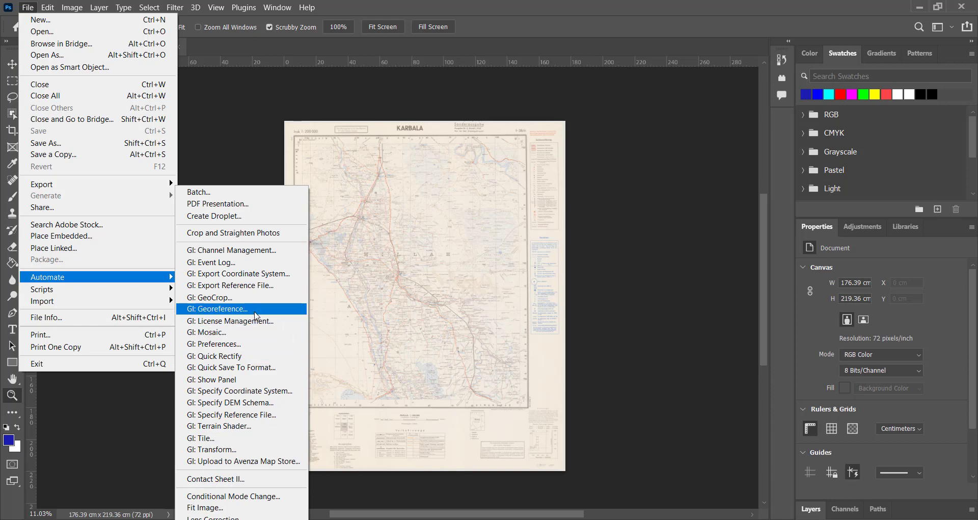
pyautogui.click(233, 309)
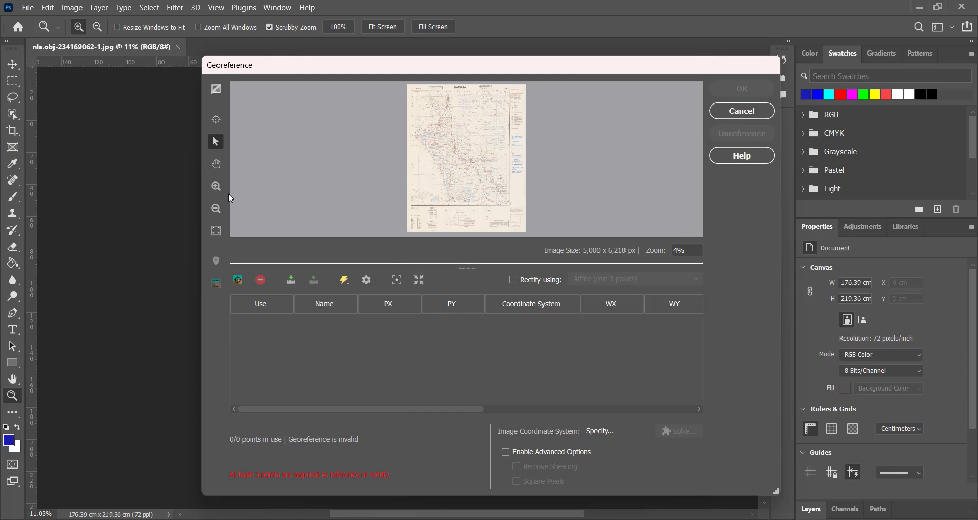
pyautogui.click(216, 186)
pyautogui.moveTo(407, 82); pyautogui.dragTo(420, 101)
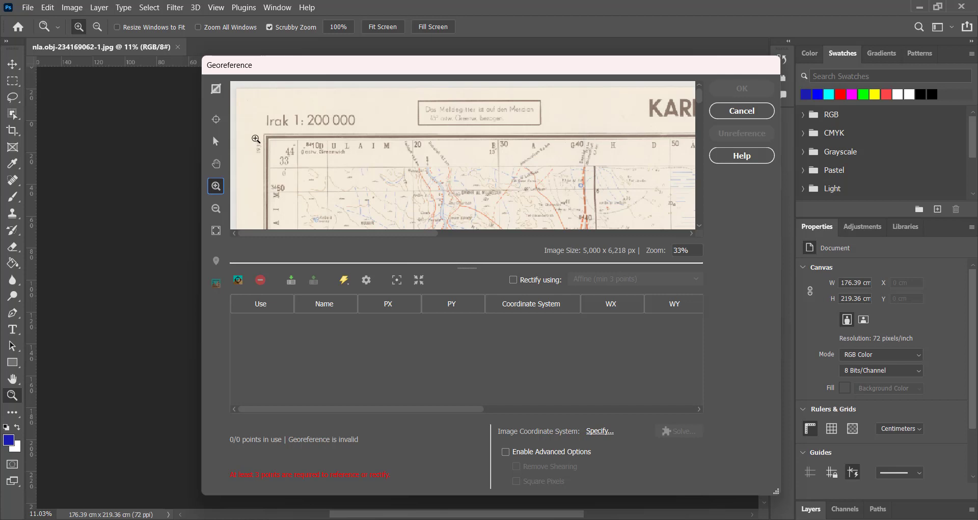
pyautogui.moveTo(287, 156); pyautogui.dragTo(340, 210)
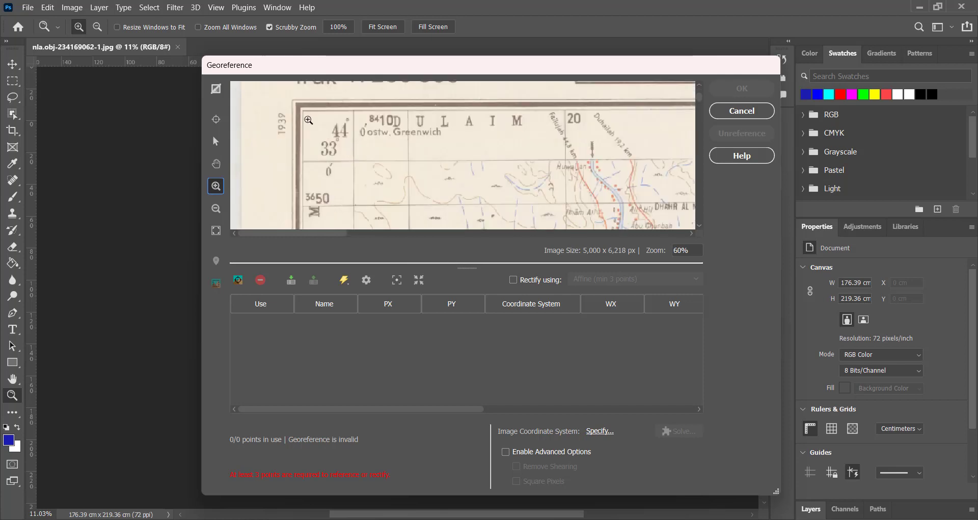
pyautogui.moveTo(306, 117); pyautogui.dragTo(372, 177)
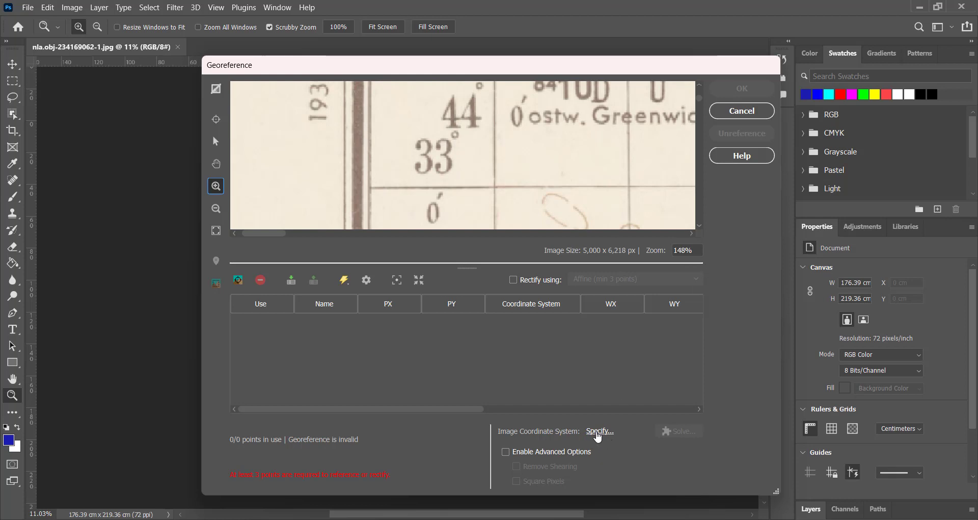
# Set the image coordinate system to WGS 84, found by searching the Geodetic coordinate systems for "wgs 84"
pyautogui.click(599, 432)
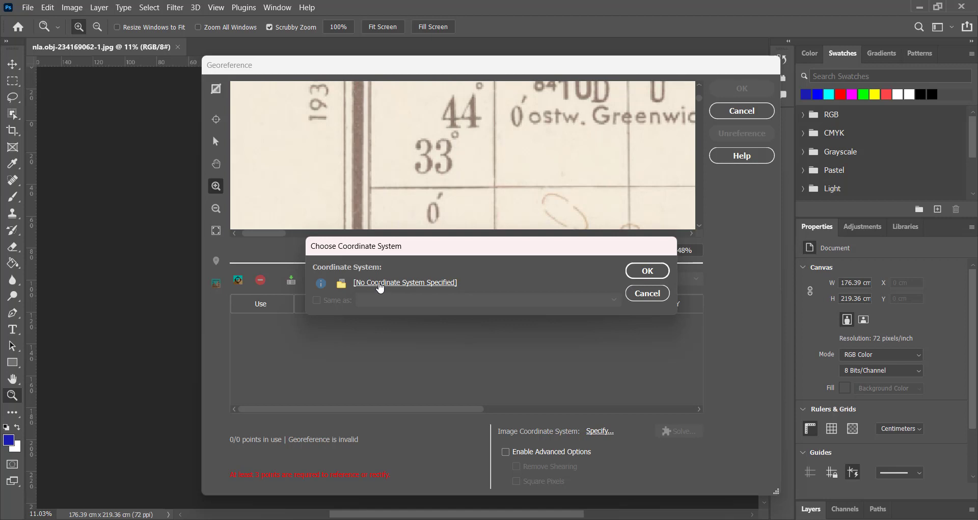
pyautogui.click(381, 287)
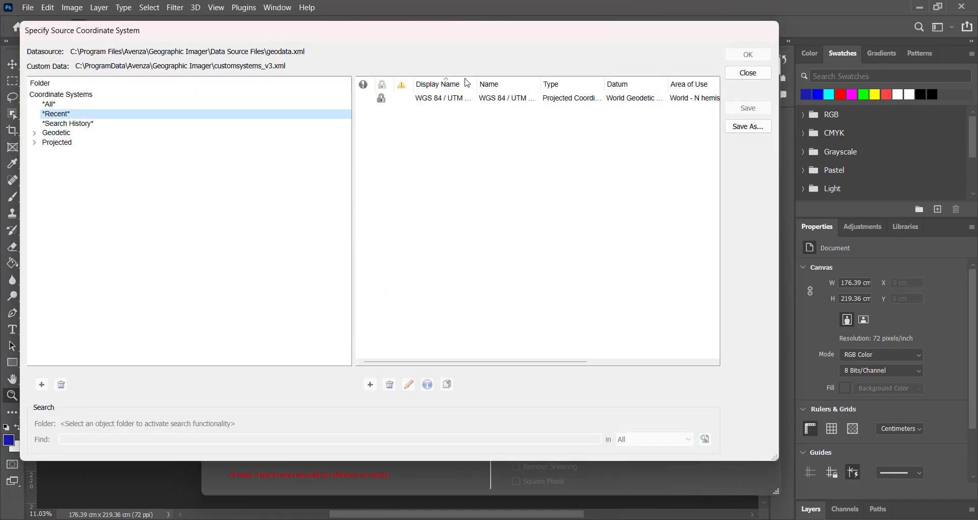
pyautogui.click(35, 133)
pyautogui.click(35, 133)
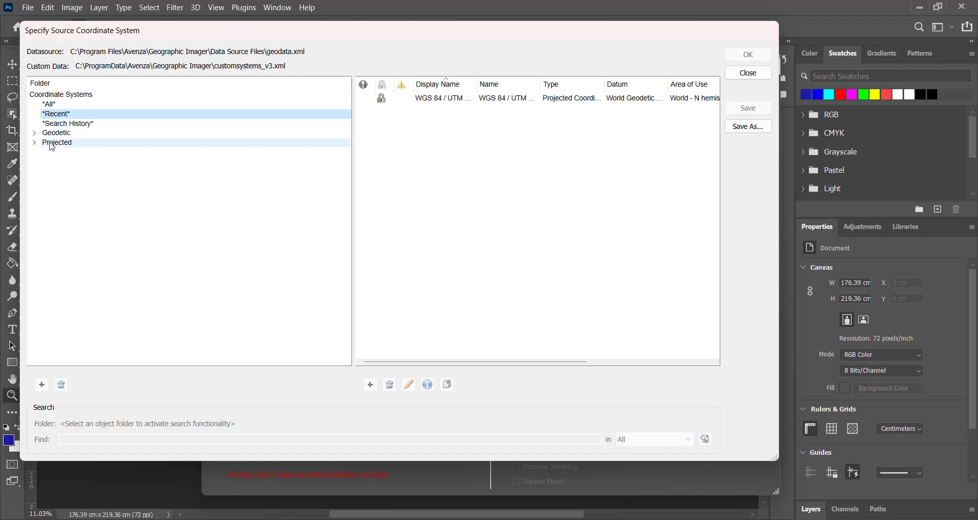
pyautogui.click(55, 133)
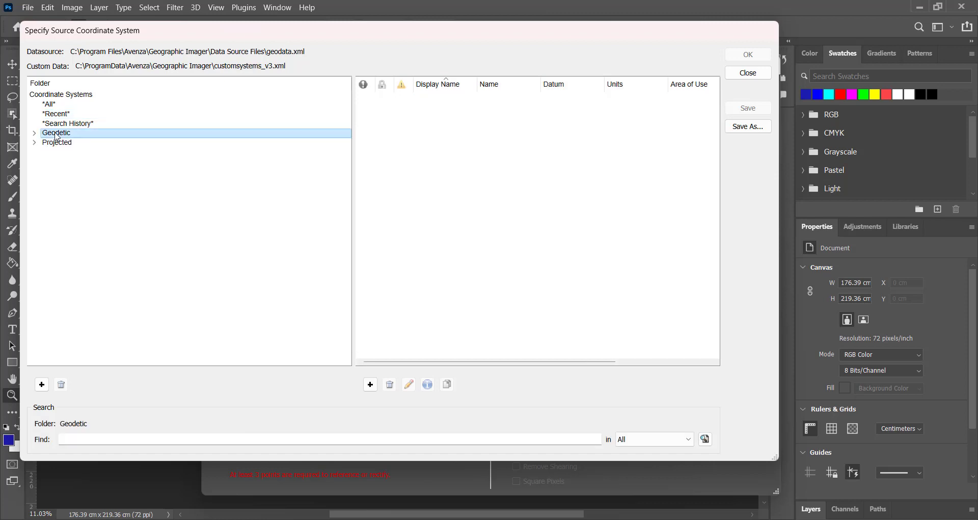
pyautogui.click(116, 436)
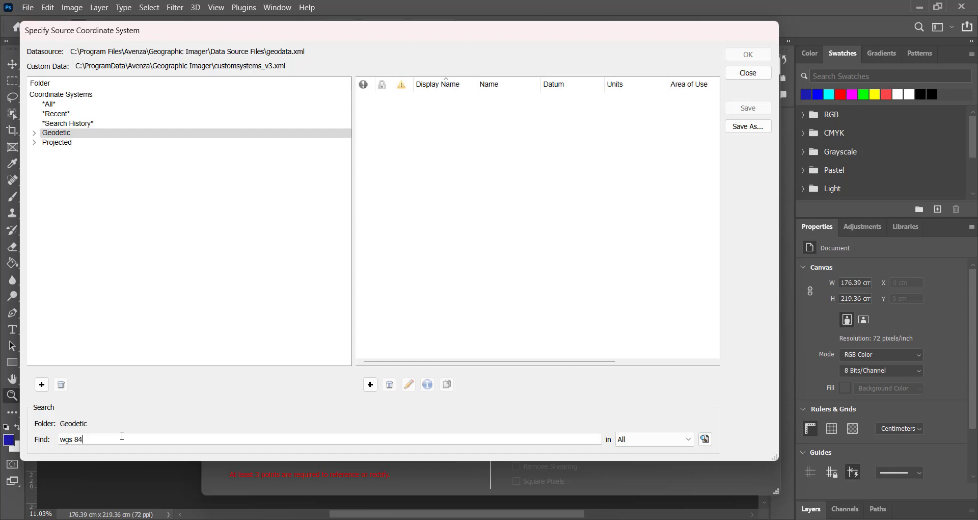
pyautogui.click(705, 439)
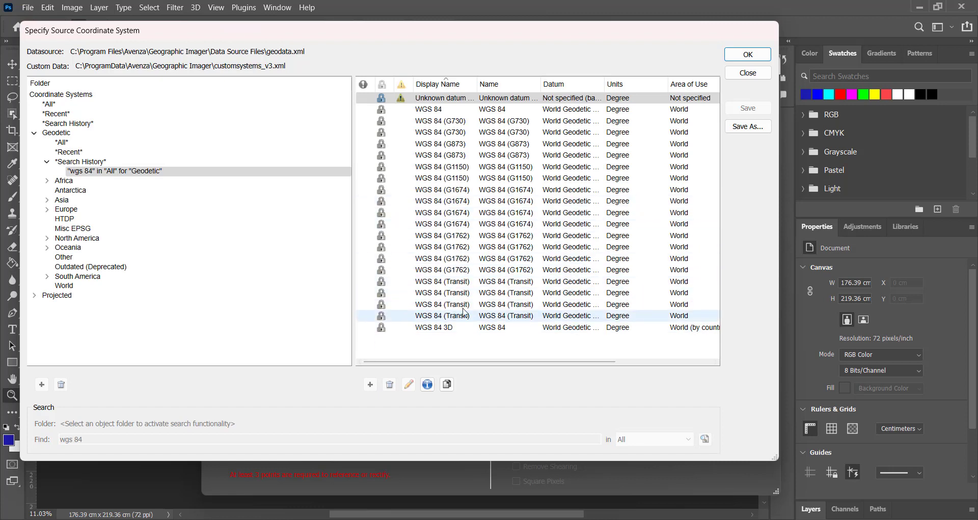
pyautogui.click(435, 111)
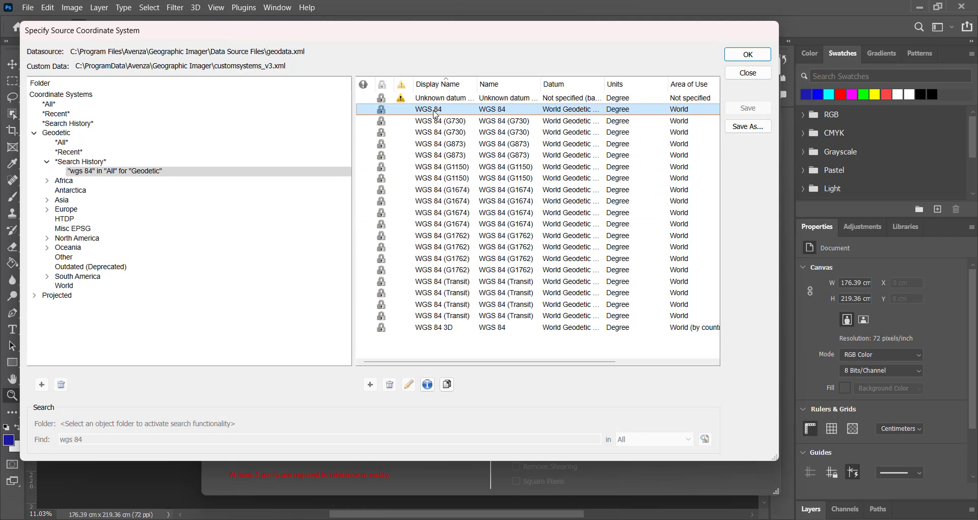
pyautogui.click(748, 54)
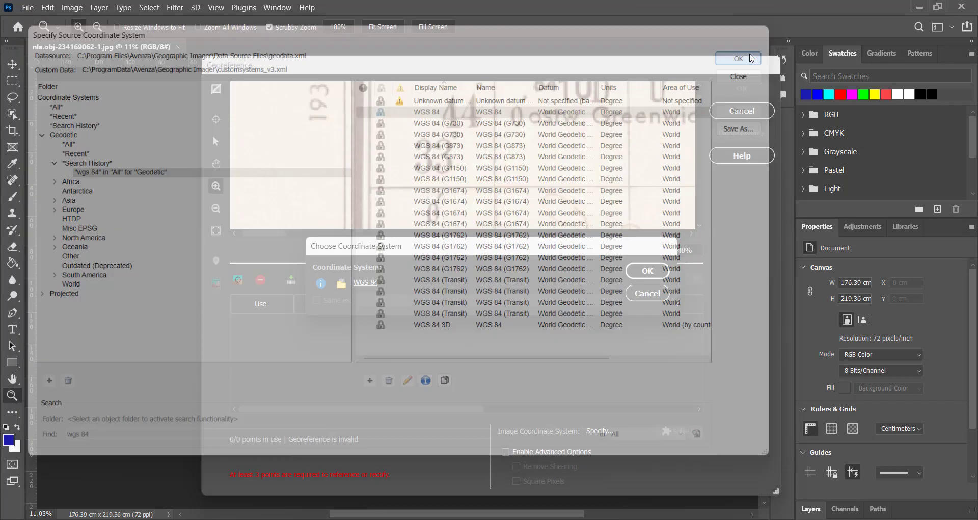
pyautogui.click(647, 271)
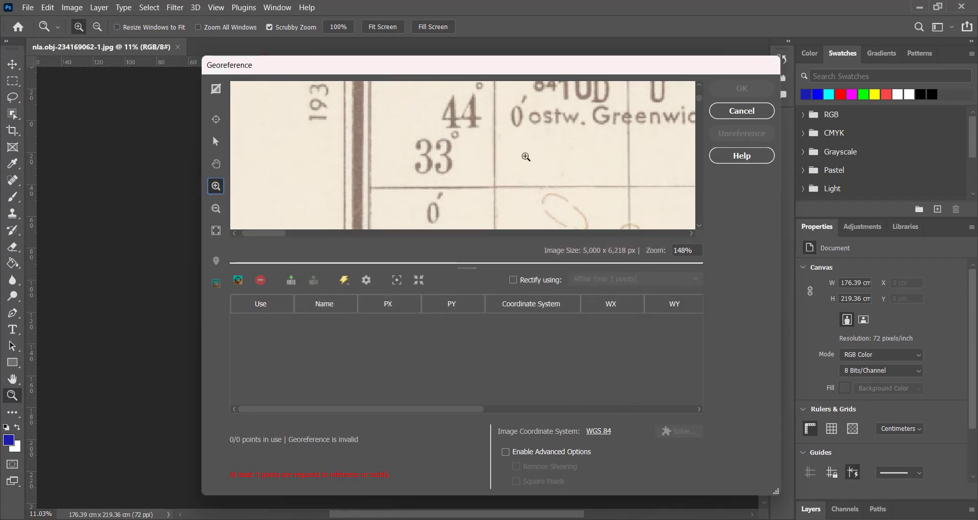
# Place a control point on the 44°/33° grid intersection at the map's upper-left corner, at about pixel 321, 415
pyautogui.moveTo(471, 169); pyautogui.dragTo(509, 205)
pyautogui.moveTo(459, 146); pyautogui.dragTo(502, 181)
pyautogui.click(219, 121)
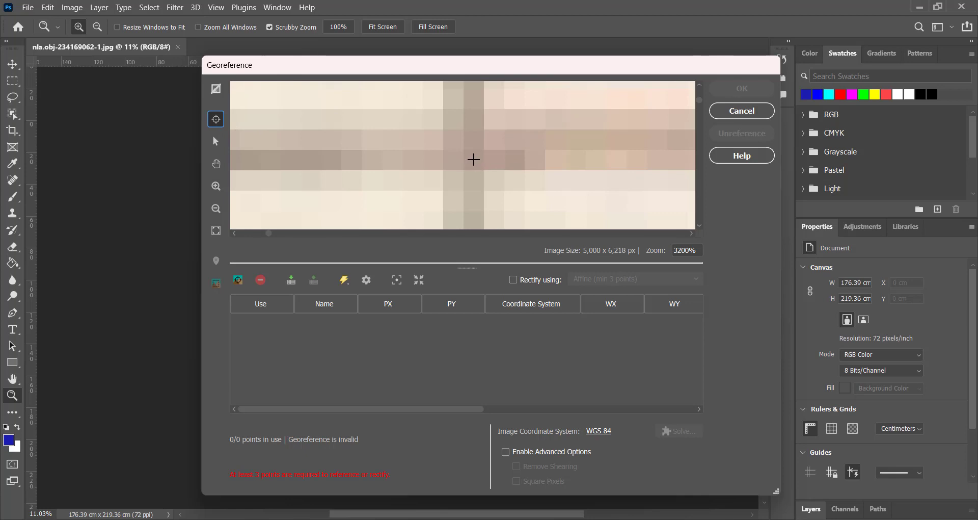
pyautogui.click(474, 160)
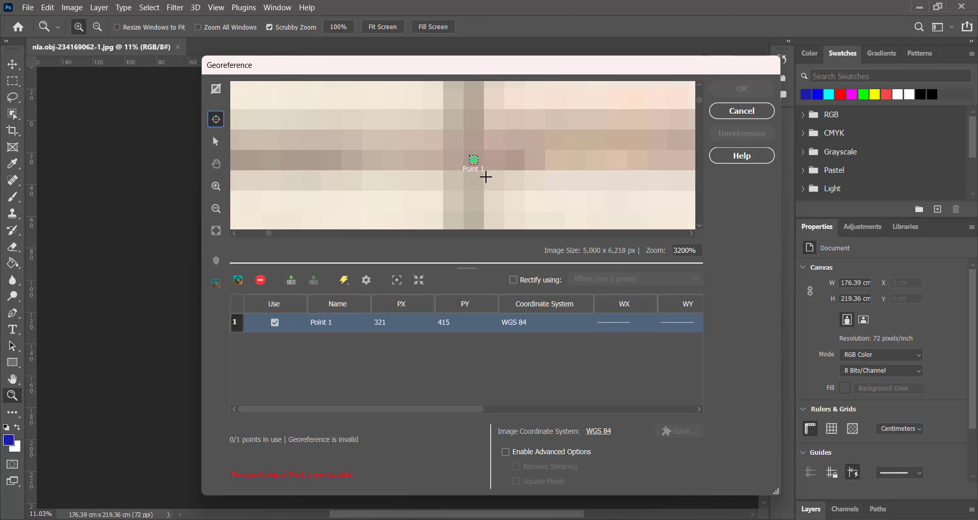
# Place a control point on the 45°/33° grid intersection at the map's upper-right corner, at about pixel 4,157, 396
pyautogui.click(219, 231)
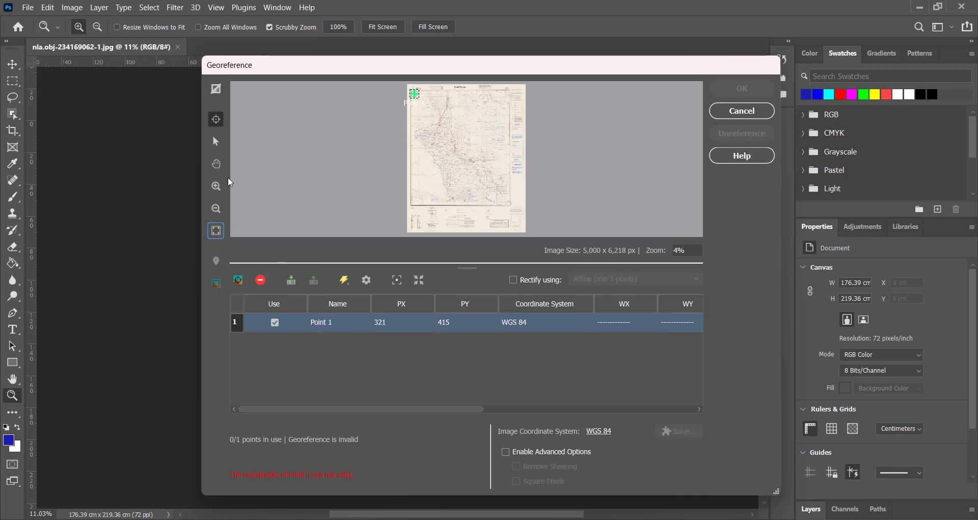
pyautogui.click(216, 186)
pyautogui.moveTo(502, 88); pyautogui.dragTo(518, 102)
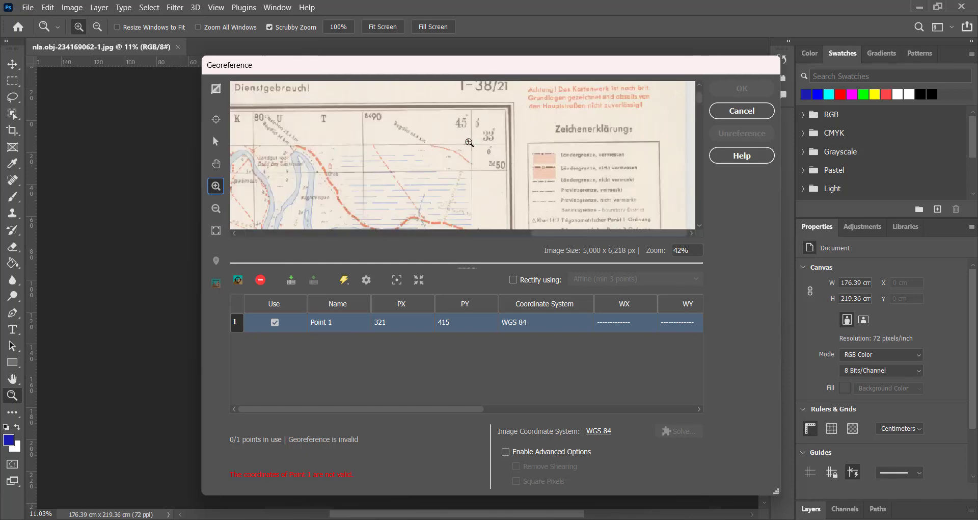
pyautogui.moveTo(464, 136); pyautogui.dragTo(482, 152)
pyautogui.moveTo(415, 124); pyautogui.dragTo(468, 169)
pyautogui.click(216, 119)
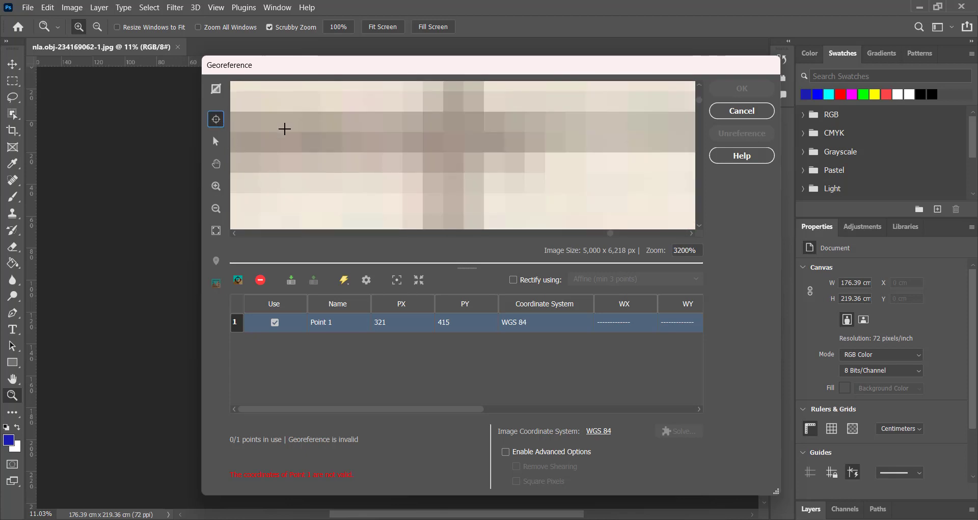
pyautogui.click(453, 141)
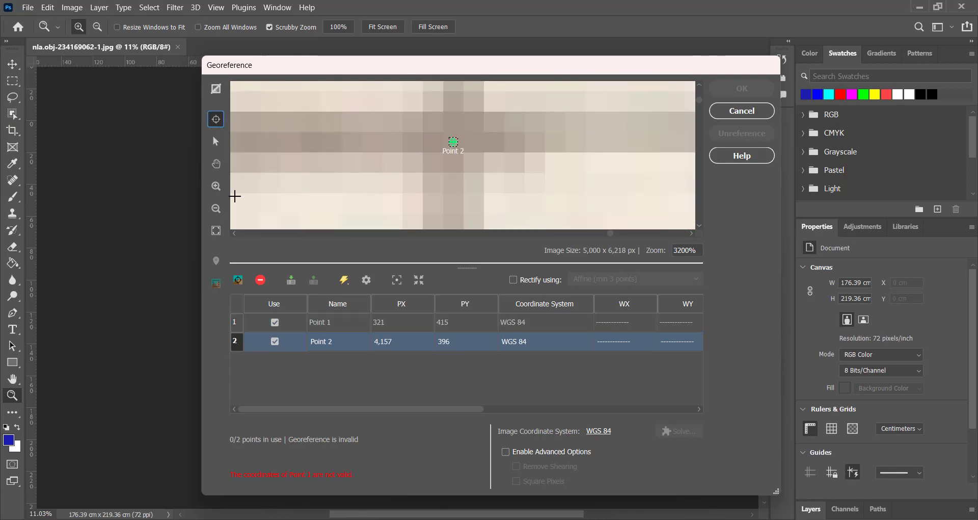
# Place a control point on the 45°/32° grid intersection at the map's lower-right corner, at about pixel 4,191, 4,954
pyautogui.click(216, 231)
pyautogui.click(216, 186)
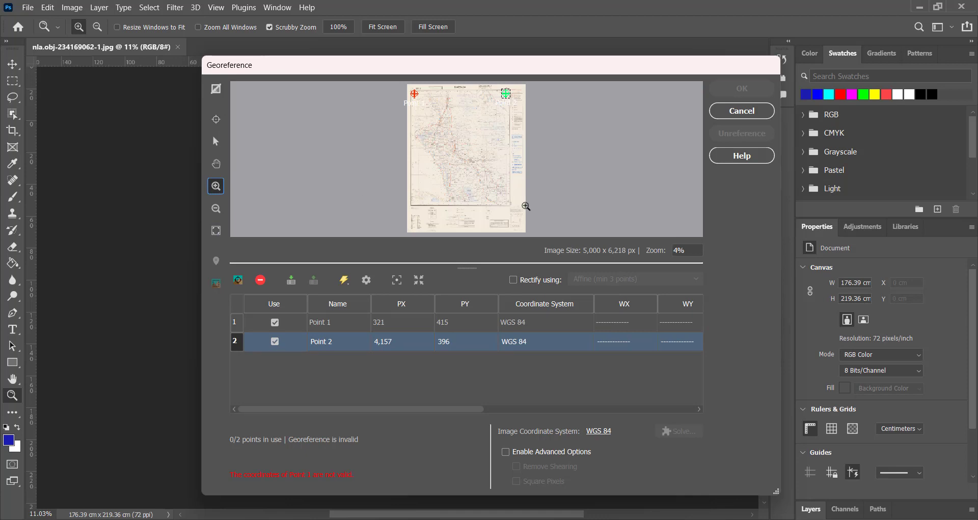
pyautogui.moveTo(491, 191); pyautogui.dragTo(519, 212)
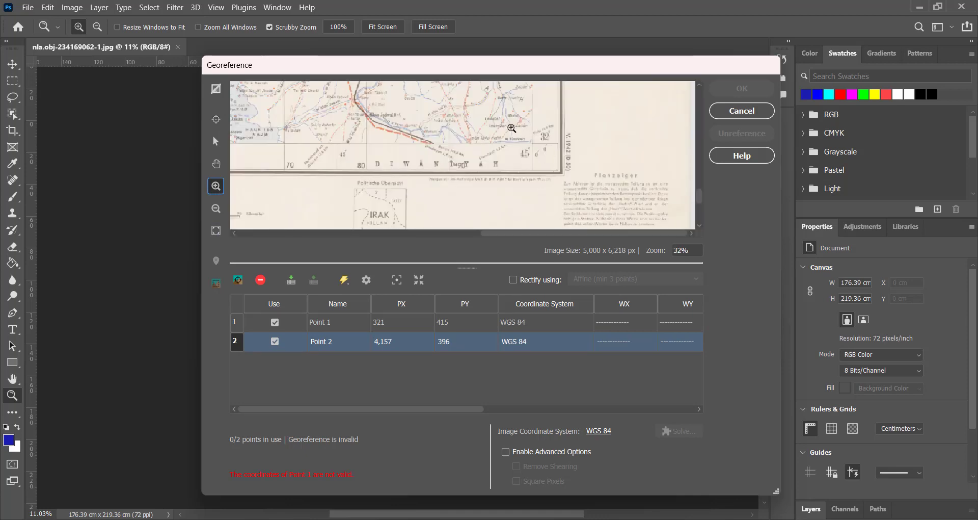
pyautogui.moveTo(510, 127); pyautogui.dragTo(545, 158)
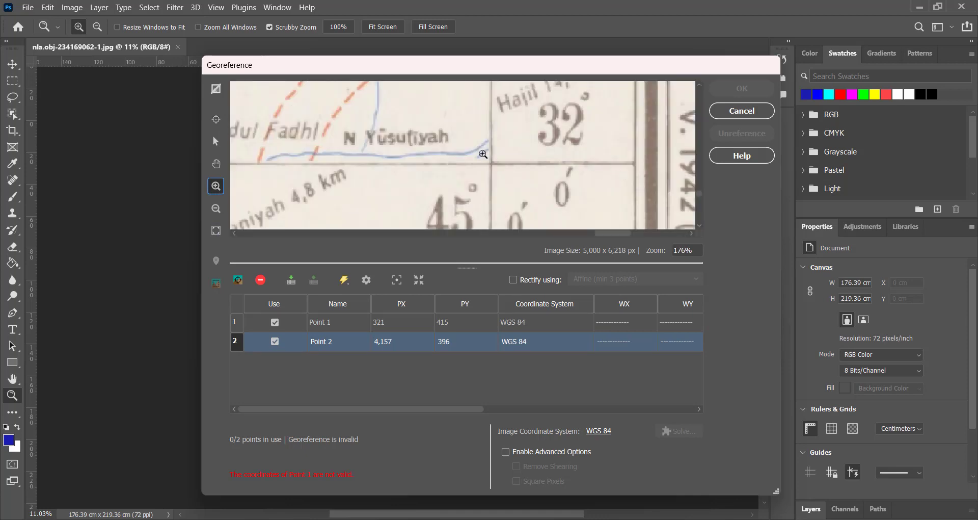
pyautogui.moveTo(481, 153); pyautogui.dragTo(501, 174)
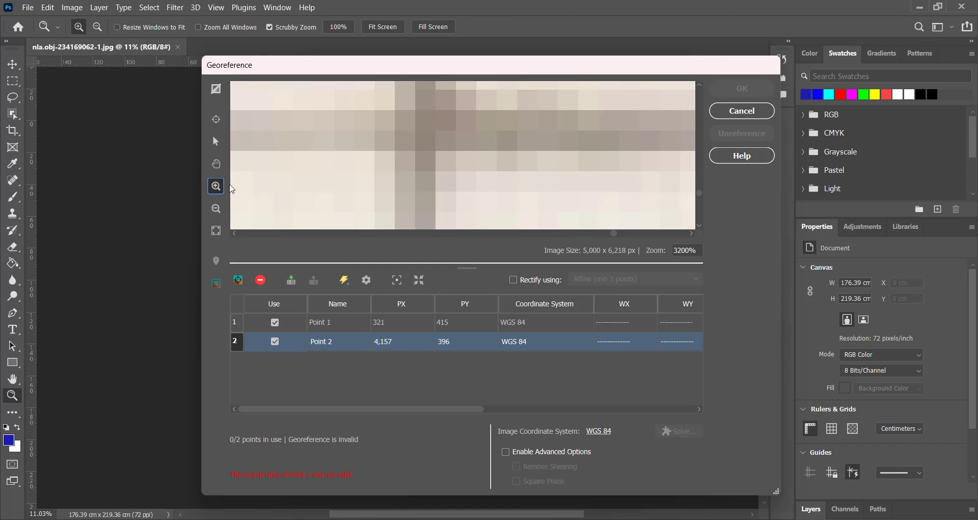
pyautogui.click(216, 119)
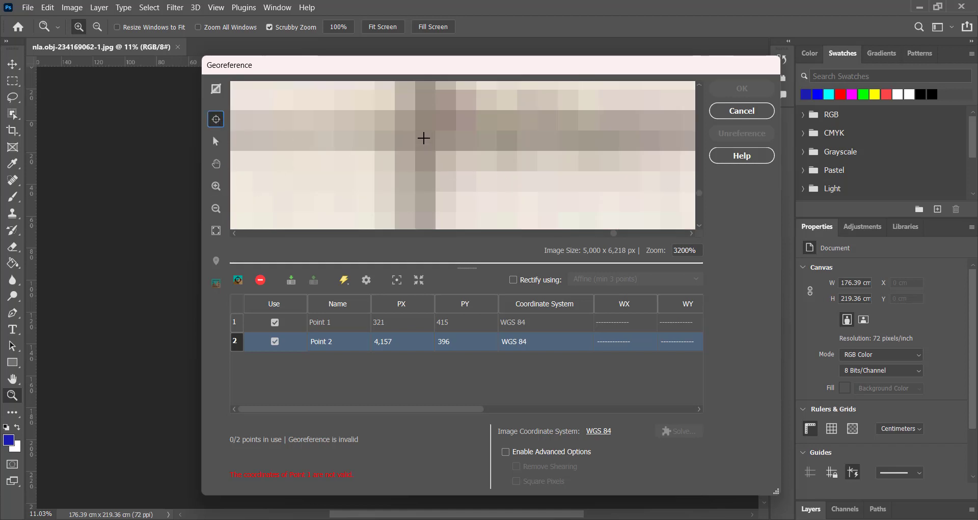
pyautogui.click(425, 143)
# Place a control point on the 44°/32° grid intersection at the map's lower-left corner, at about pixel 317, 4,951
pyautogui.click(216, 230)
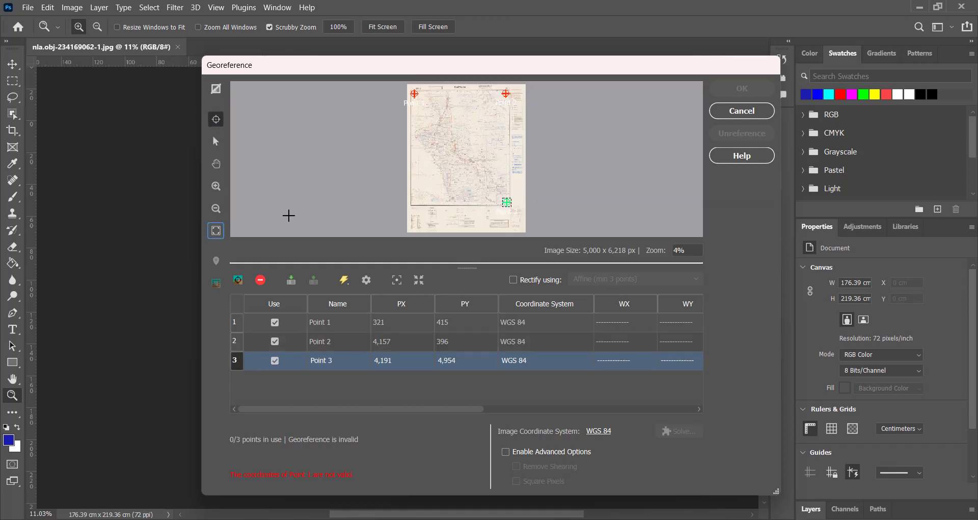
pyautogui.click(216, 186)
pyautogui.moveTo(407, 194); pyautogui.dragTo(431, 219)
pyautogui.moveTo(259, 134); pyautogui.dragTo(313, 167)
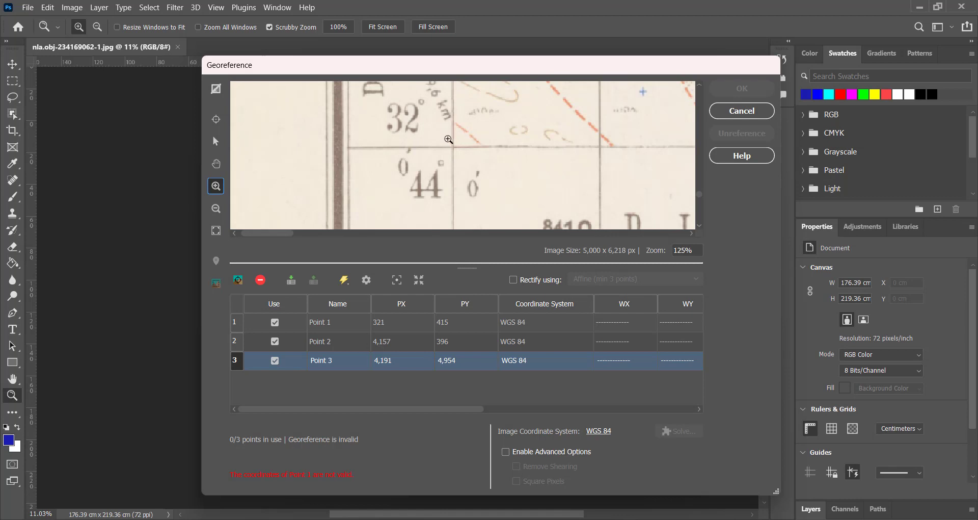
pyautogui.moveTo(439, 138); pyautogui.dragTo(466, 158)
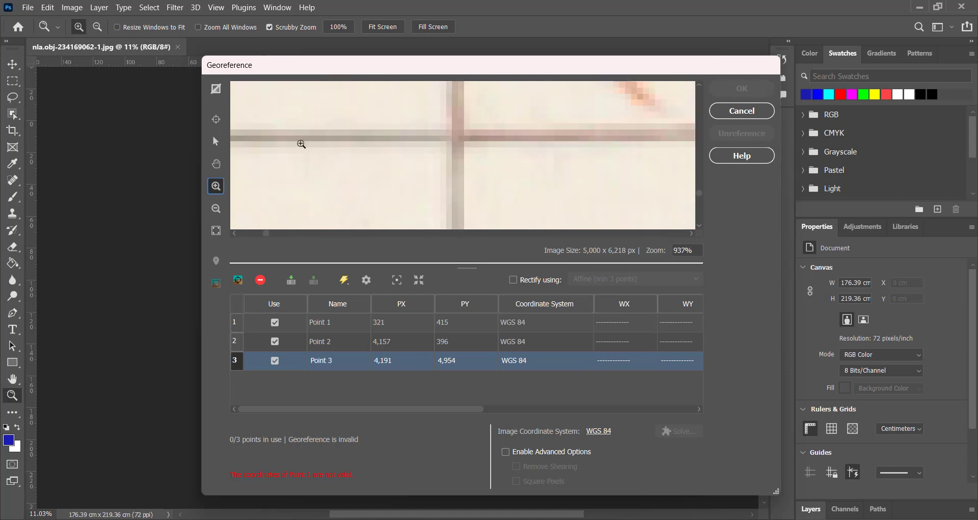
pyautogui.moveTo(419, 108); pyautogui.dragTo(498, 171)
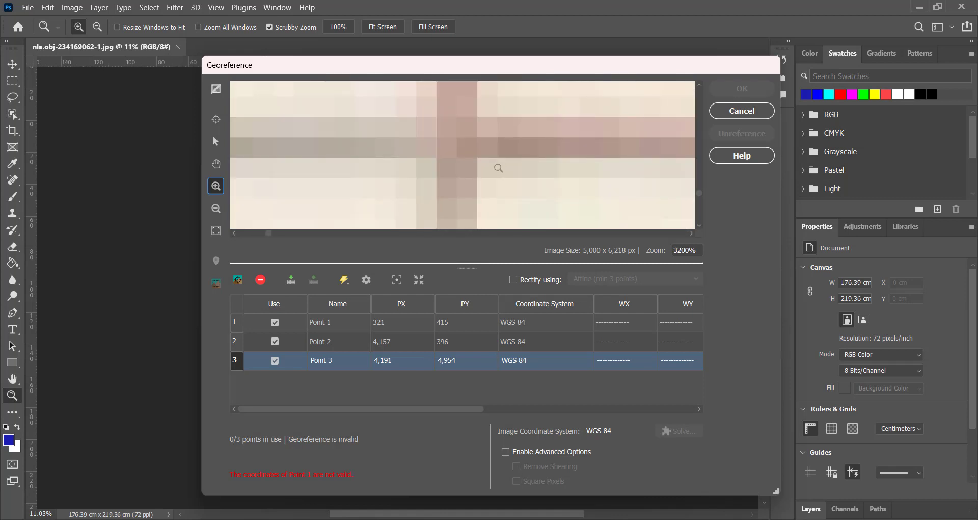
pyautogui.click(216, 120)
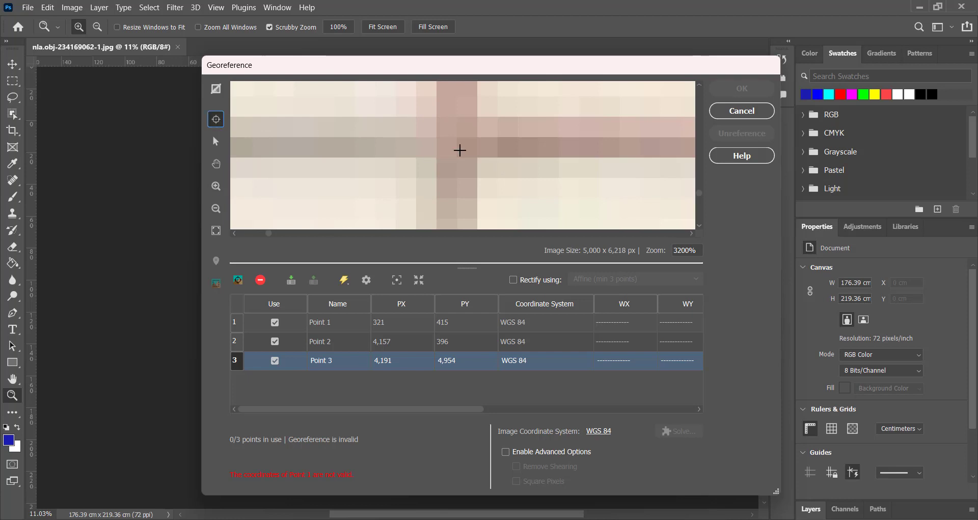
pyautogui.click(467, 147)
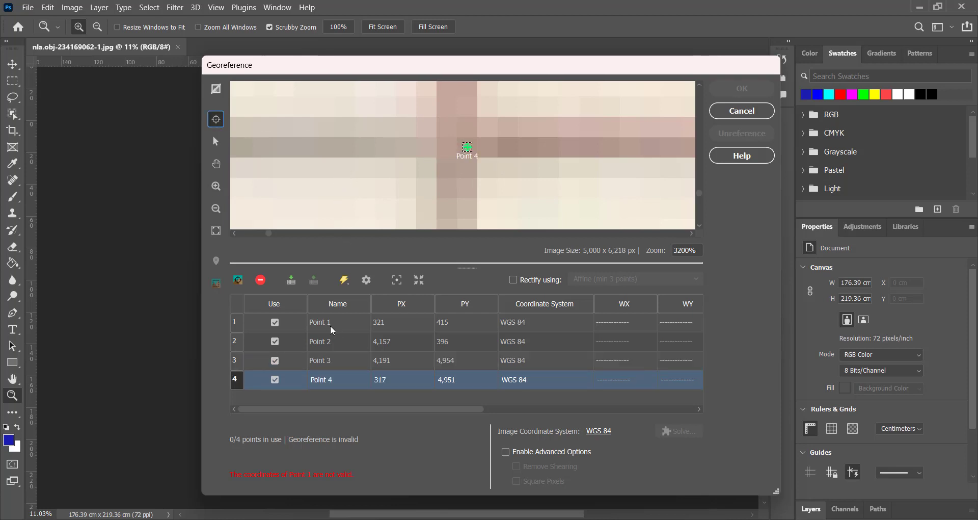
pyautogui.click(216, 230)
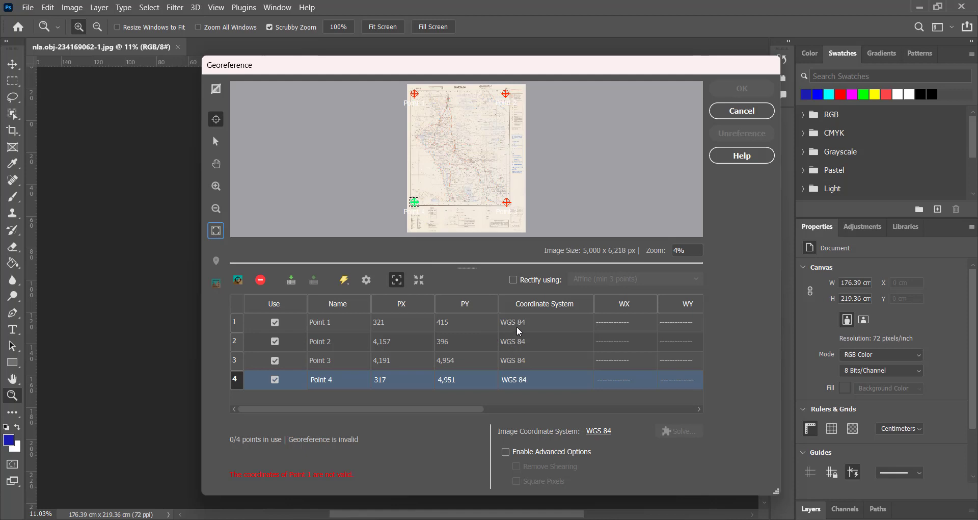
# Inspect the coordinate input formats offered for Point 1's location, including Degrees.Minutes (D+.MM)
pyautogui.click(539, 325)
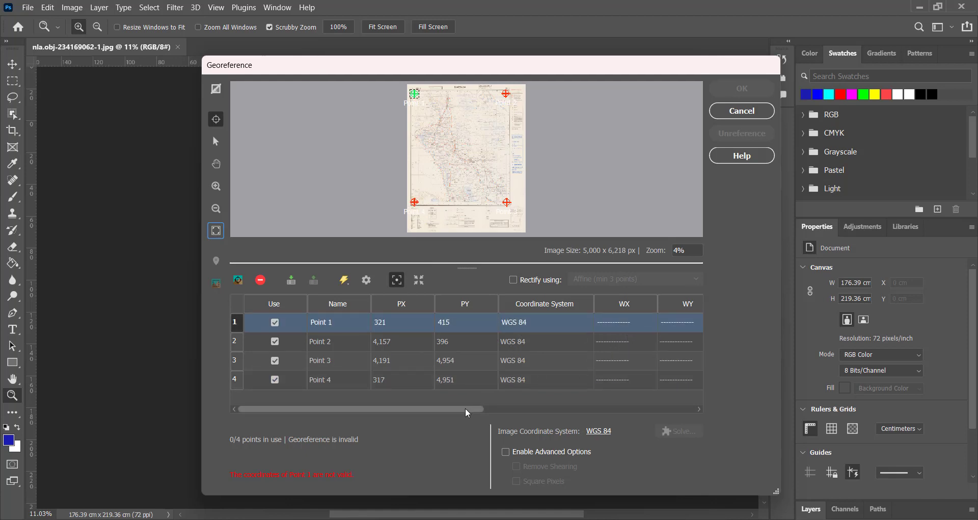
pyautogui.moveTo(483, 409); pyautogui.dragTo(553, 411)
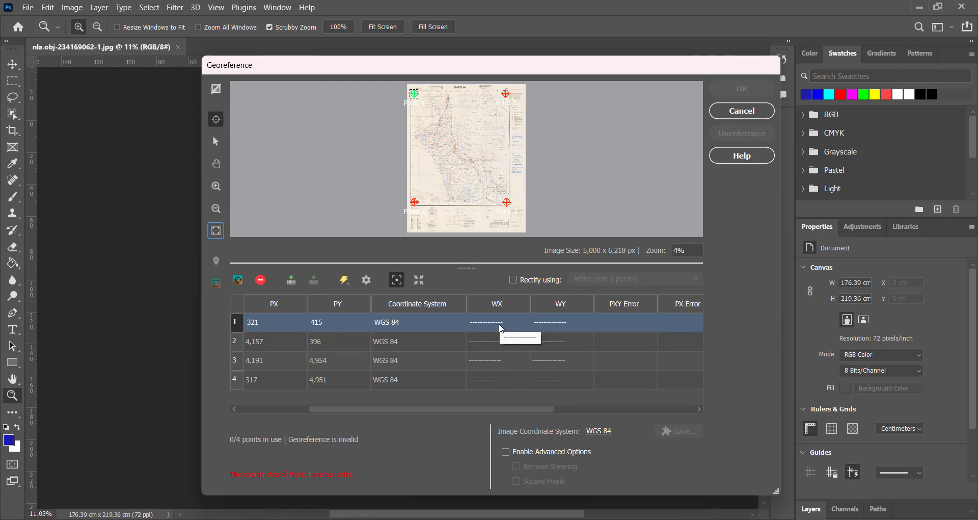
pyautogui.doubleClick(502, 328)
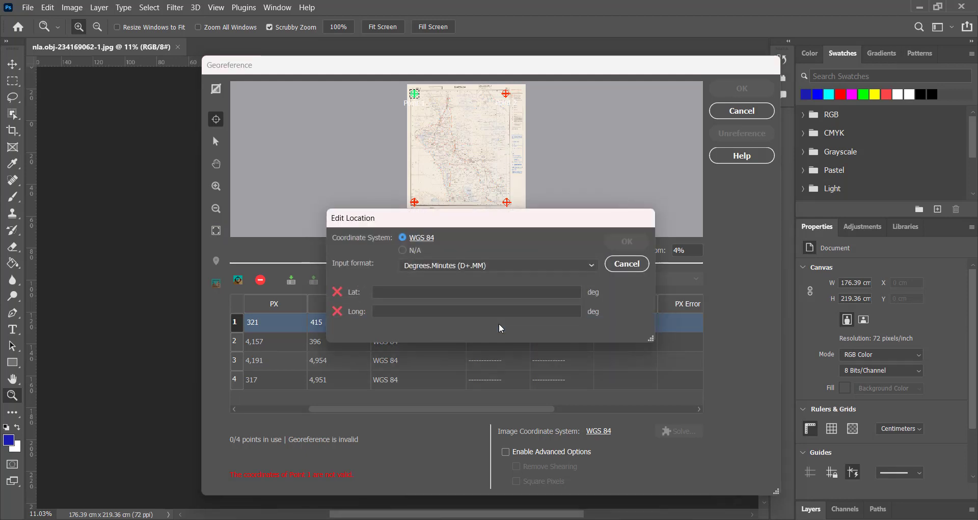
pyautogui.click(434, 266)
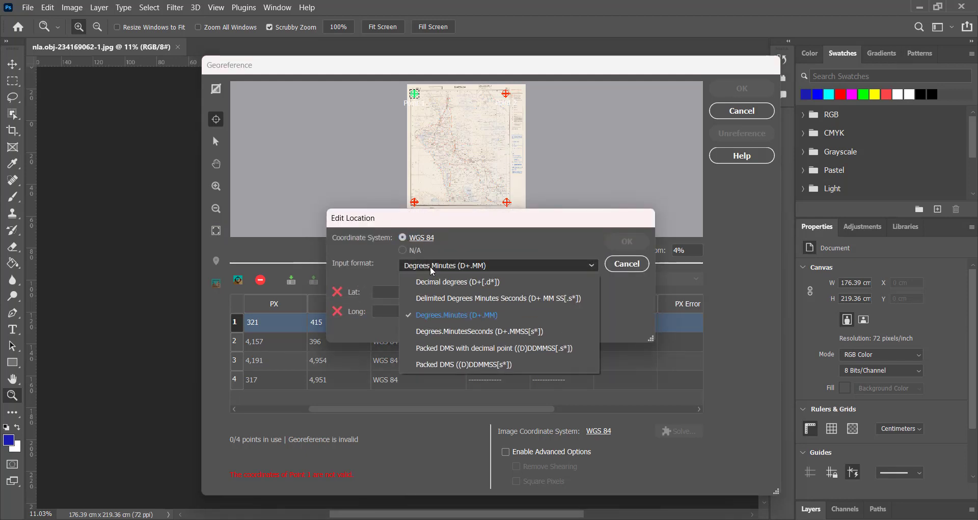
pyautogui.click(460, 316)
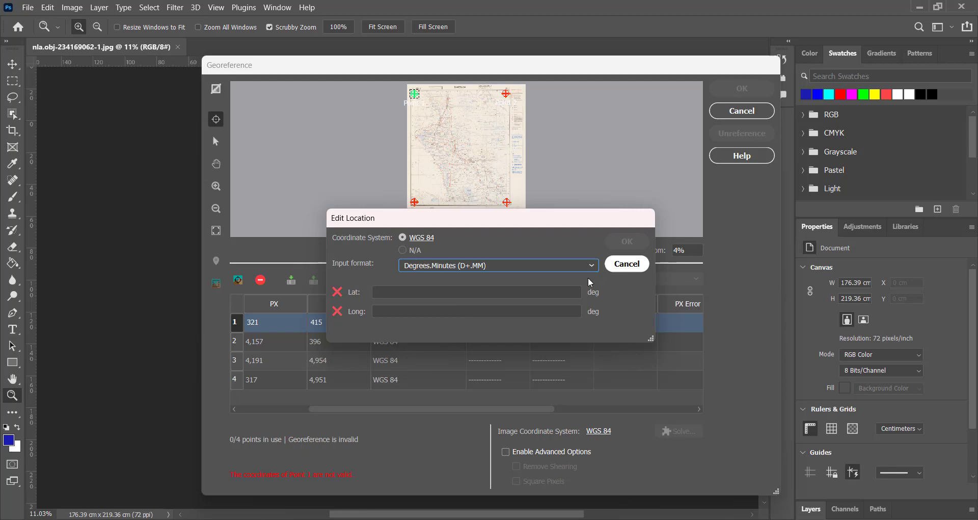
pyautogui.click(628, 265)
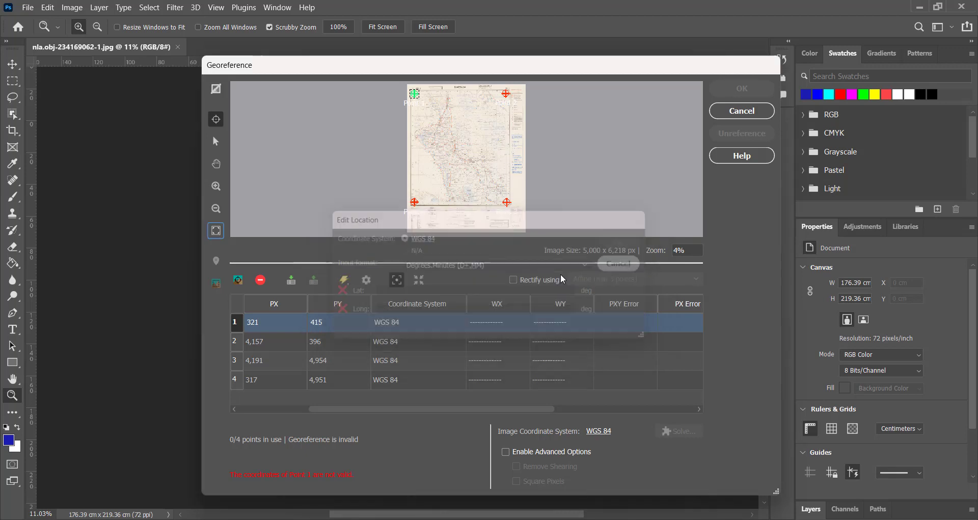
# Check Point 1's grid labels on the map and set its location to latitude 33.00 and longitude 44.00
pyautogui.click(415, 283)
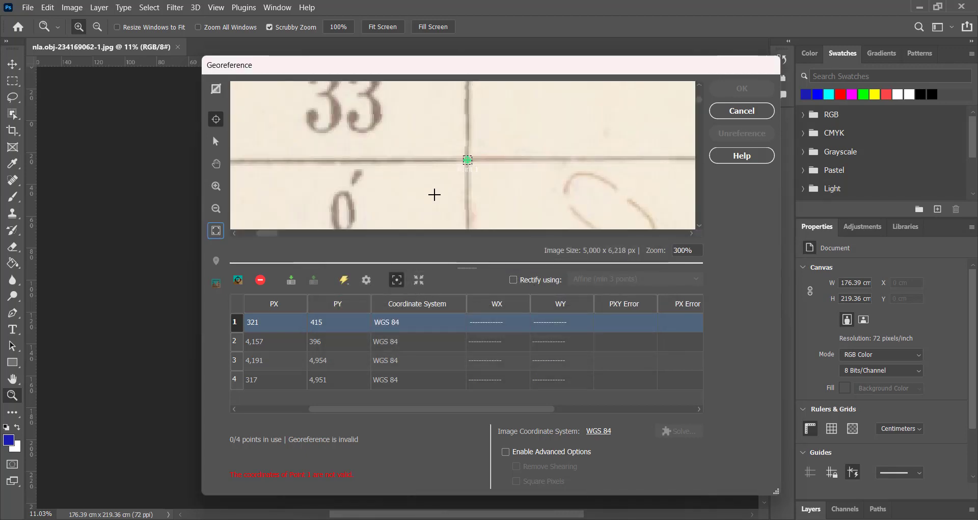
pyautogui.scroll(-3, 435, 197)
pyautogui.scroll(5, 434, 197)
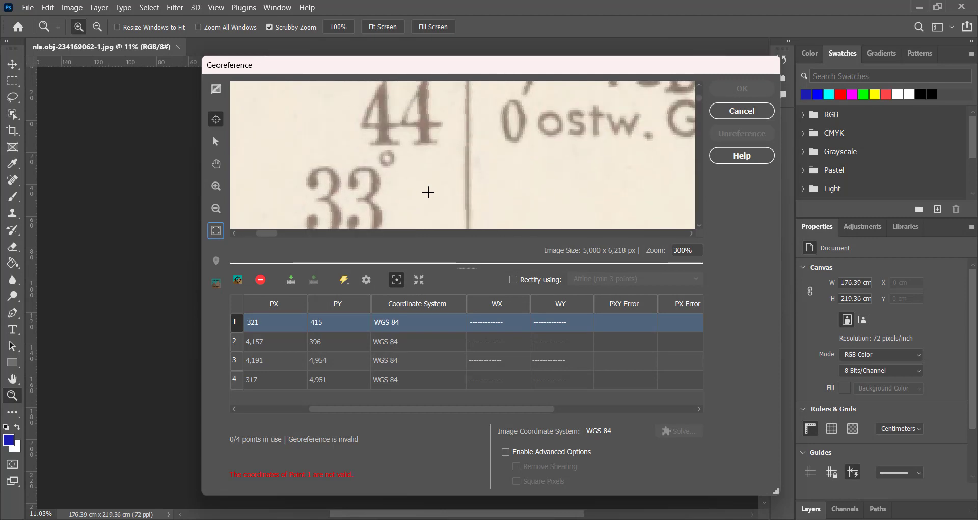
pyautogui.doubleClick(496, 323)
pyautogui.moveTo(435, 224); pyautogui.dragTo(438, 275)
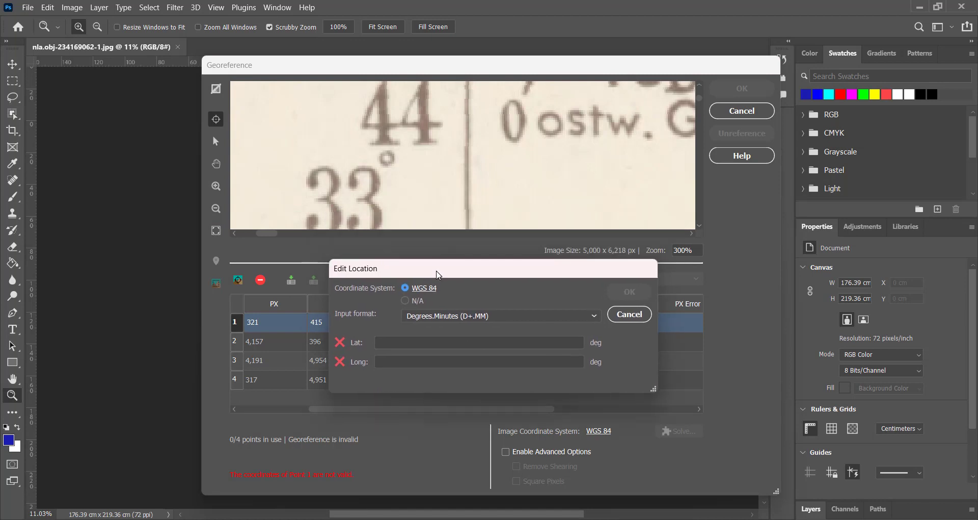
pyautogui.click(393, 342)
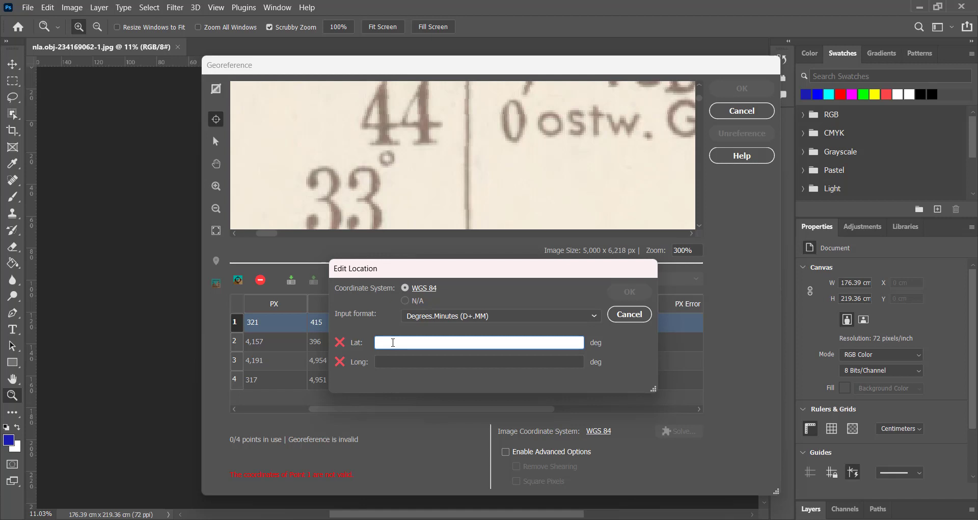
pyautogui.write('33.00')
pyautogui.click(395, 365)
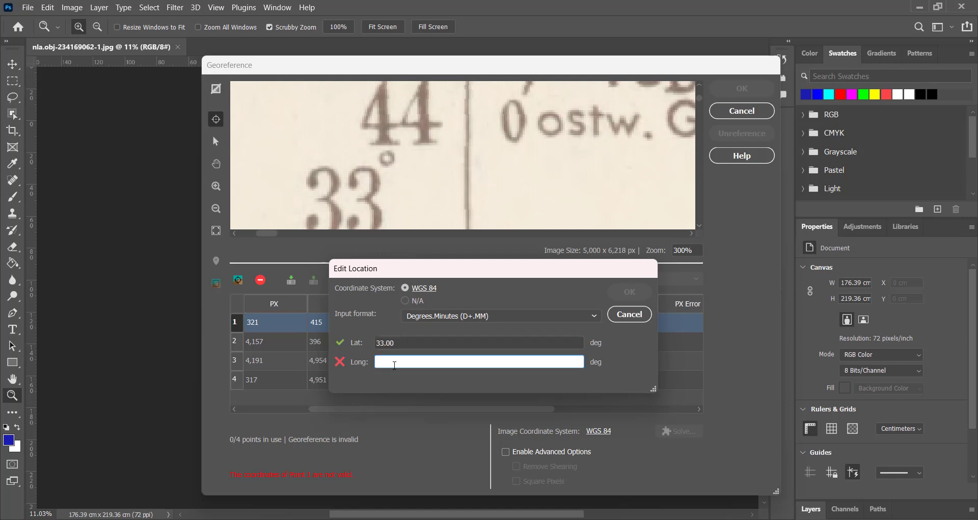
pyautogui.write('44.00')
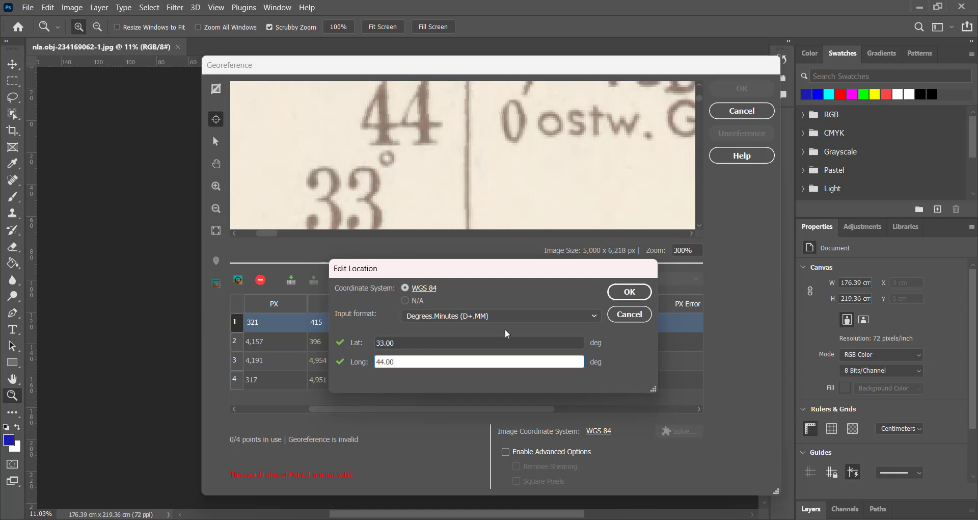
pyautogui.click(630, 291)
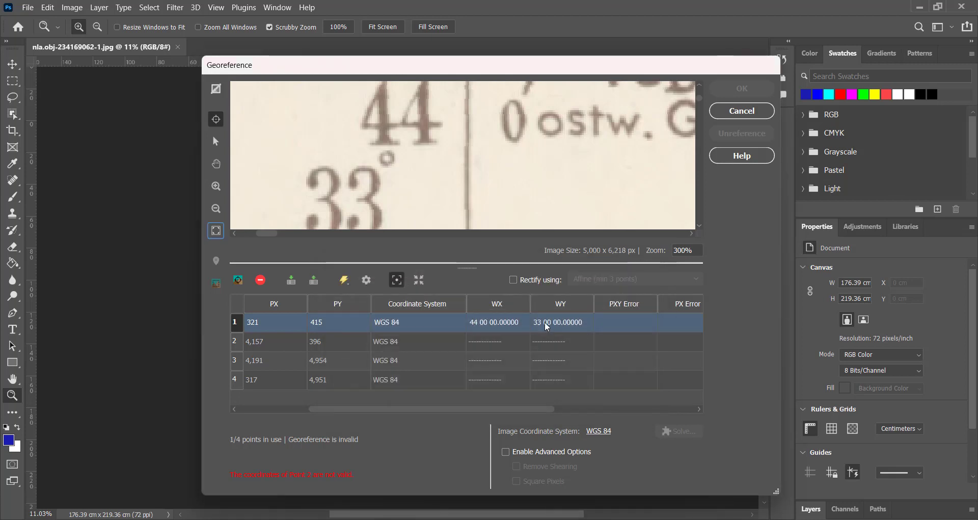
# Check Point 2's grid labels on the map and set its location to latitude 33.00 and longitude 45.00
pyautogui.click(490, 343)
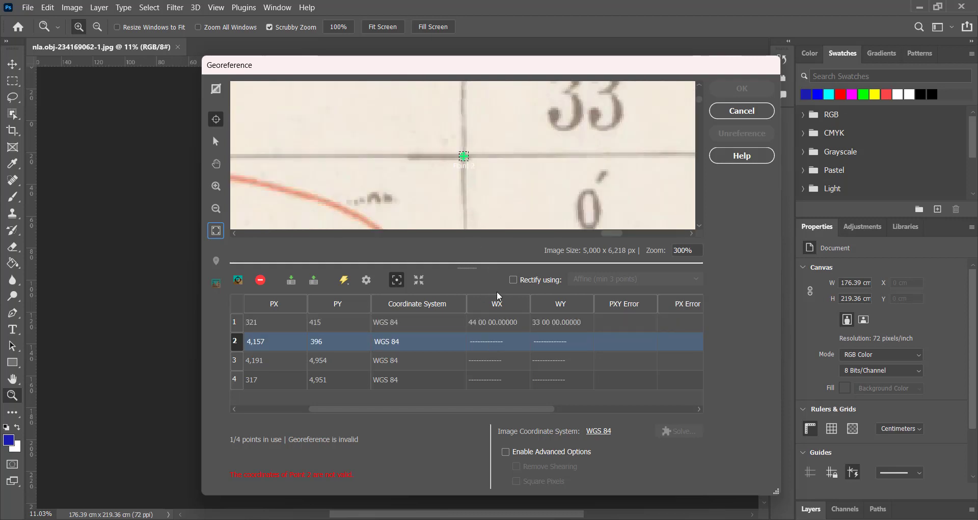
pyautogui.scroll(4, 508, 160)
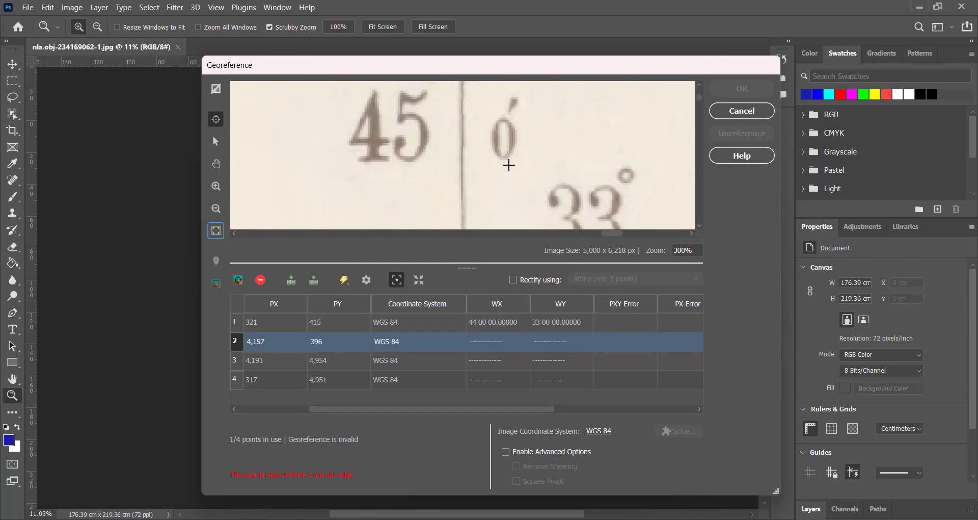
pyautogui.doubleClick(487, 341)
pyautogui.click(412, 291)
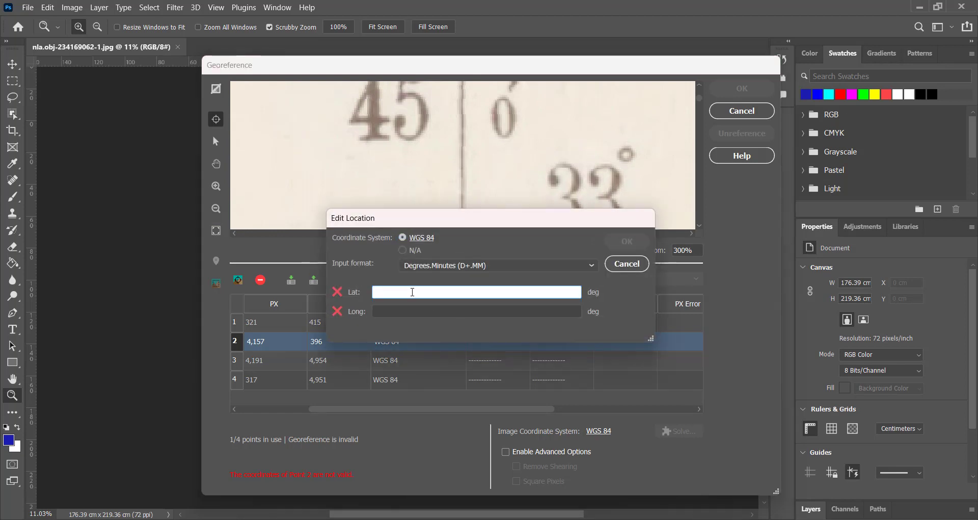
pyautogui.write('33.')
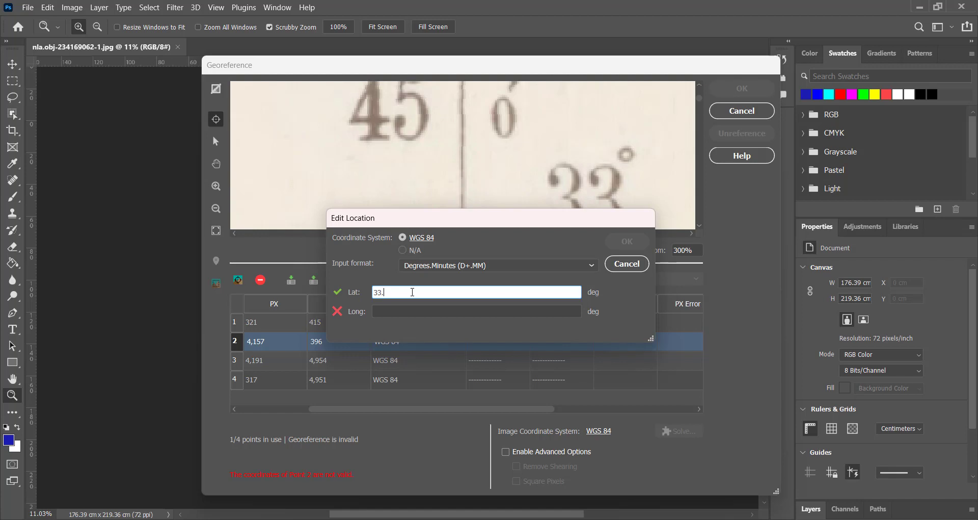
pyautogui.write('00')
pyautogui.click(409, 311)
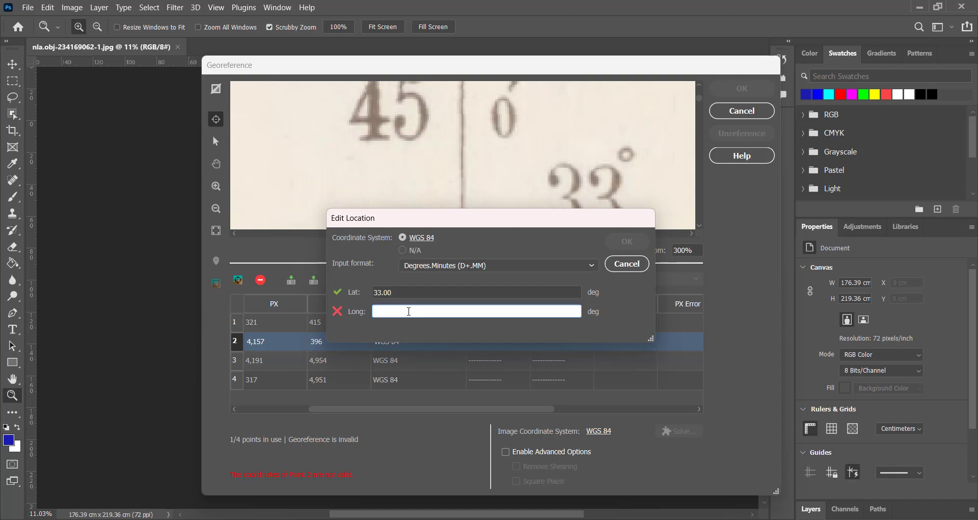
pyautogui.write('44')
pyautogui.write('.00')
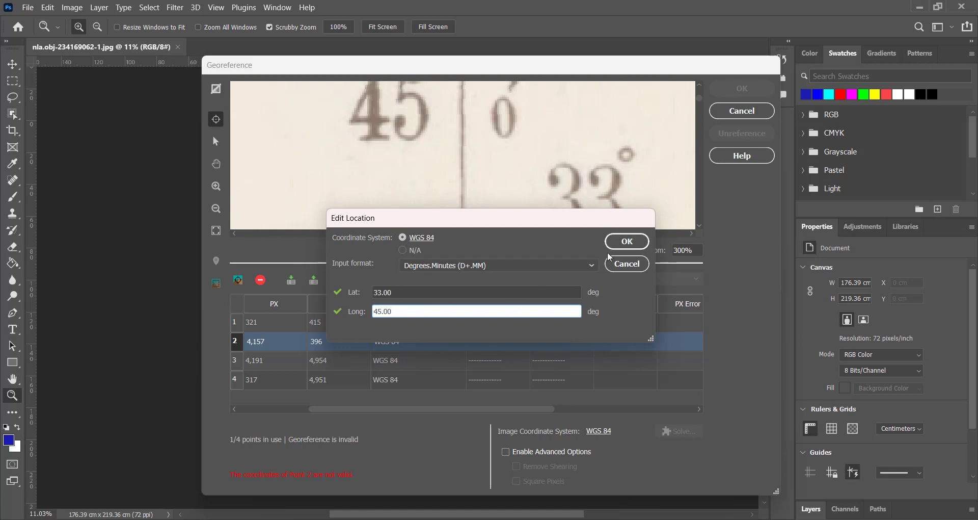
pyautogui.click(619, 245)
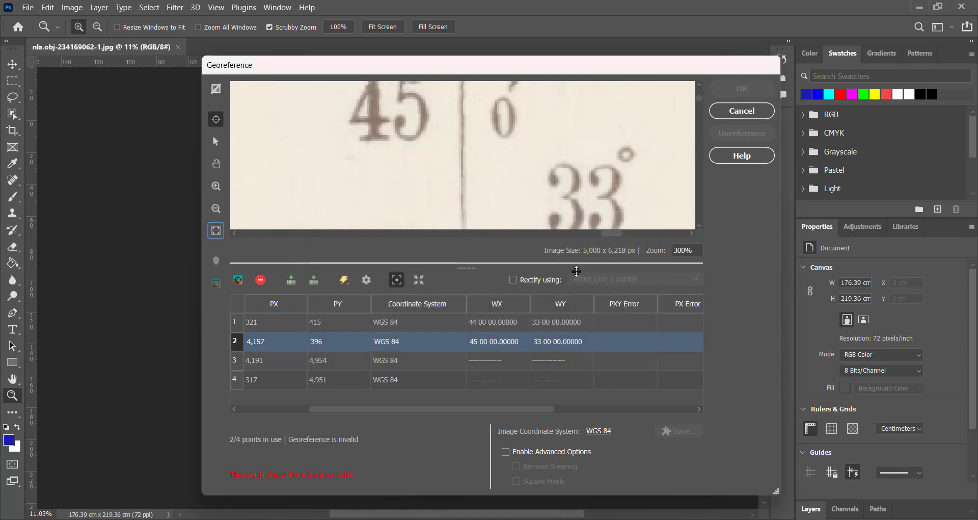
# Check Point 3's grid labels on the map and set its location to latitude 32.00 and longitude 45.00
pyautogui.click(505, 358)
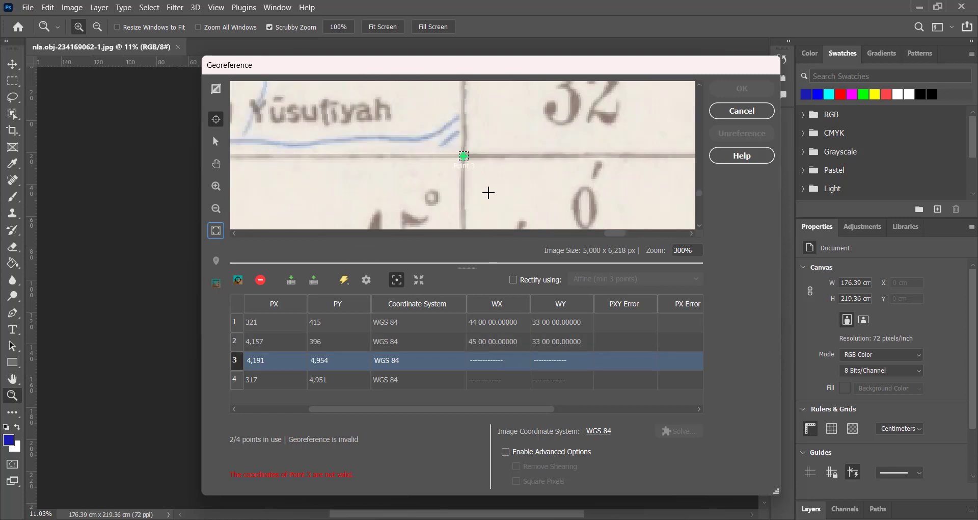
pyautogui.scroll(-3, 486, 174)
pyautogui.scroll(3, 486, 173)
pyautogui.doubleClick(490, 359)
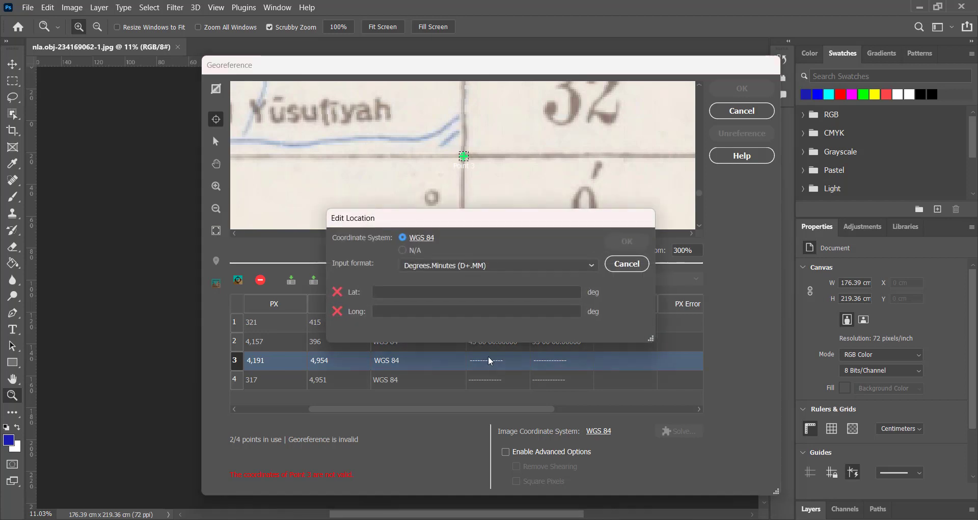
pyautogui.click(392, 291)
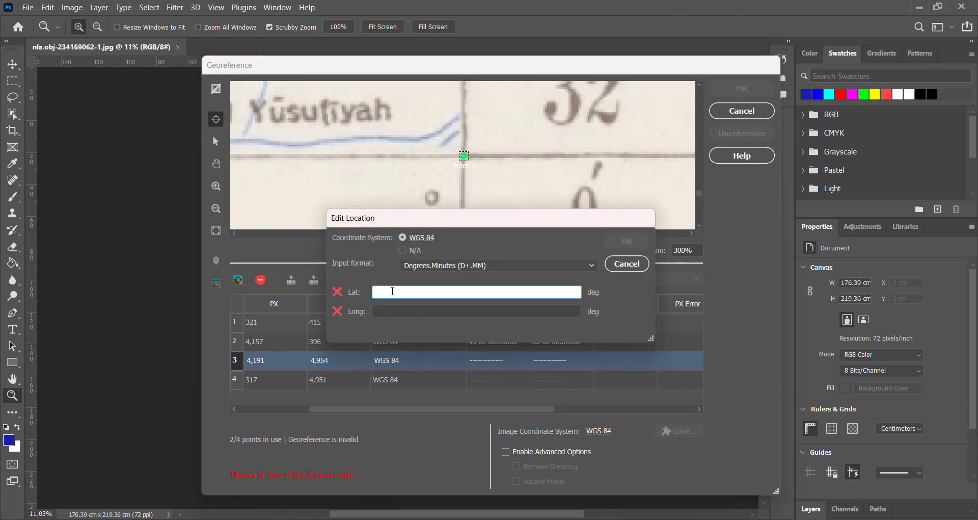
pyautogui.write('32.00')
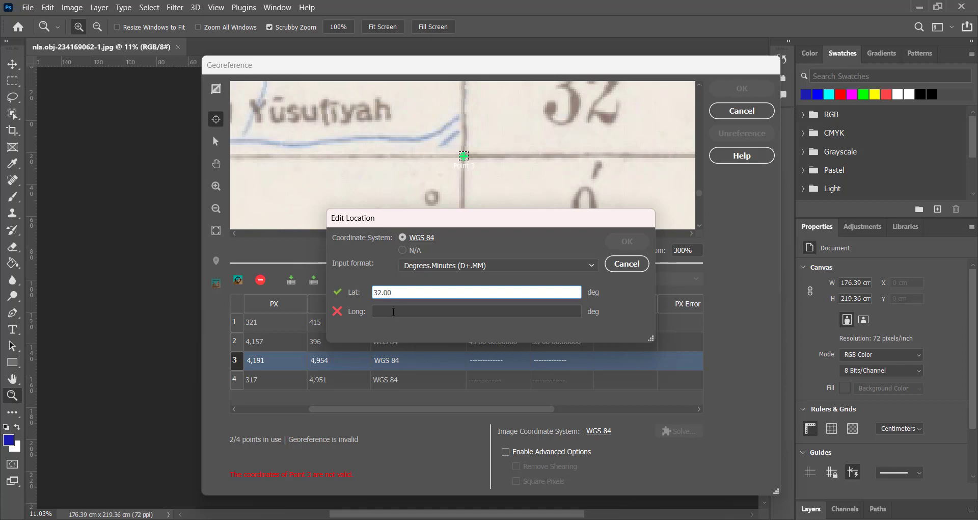
pyautogui.click(393, 311)
pyautogui.write('45')
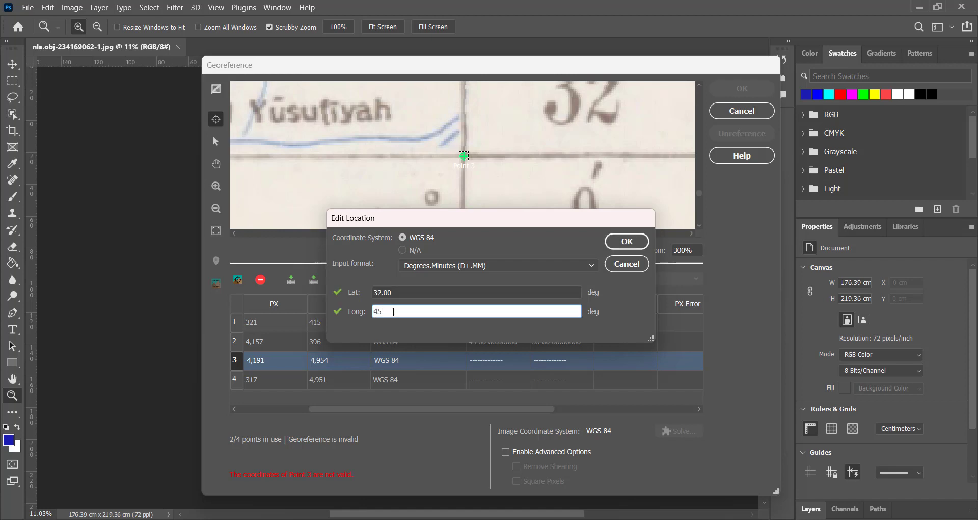
pyautogui.write('.00')
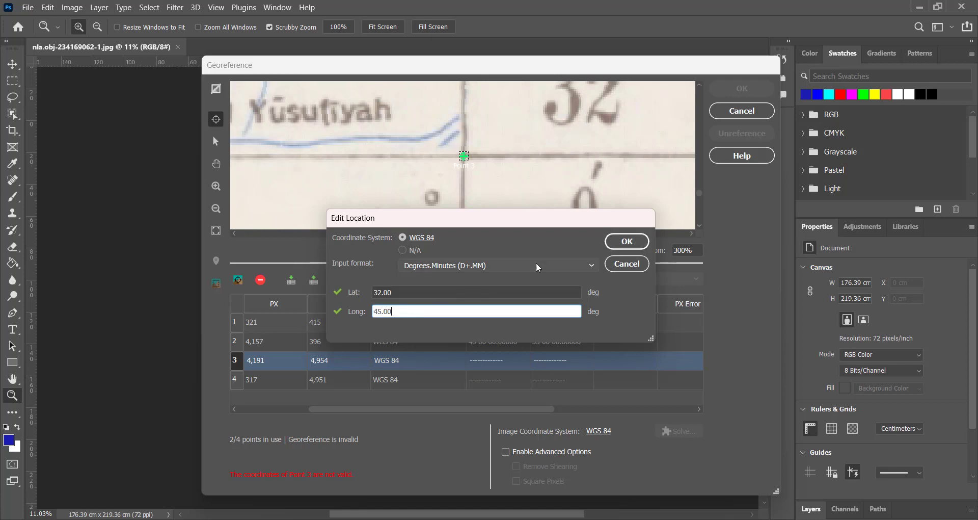
pyautogui.click(612, 244)
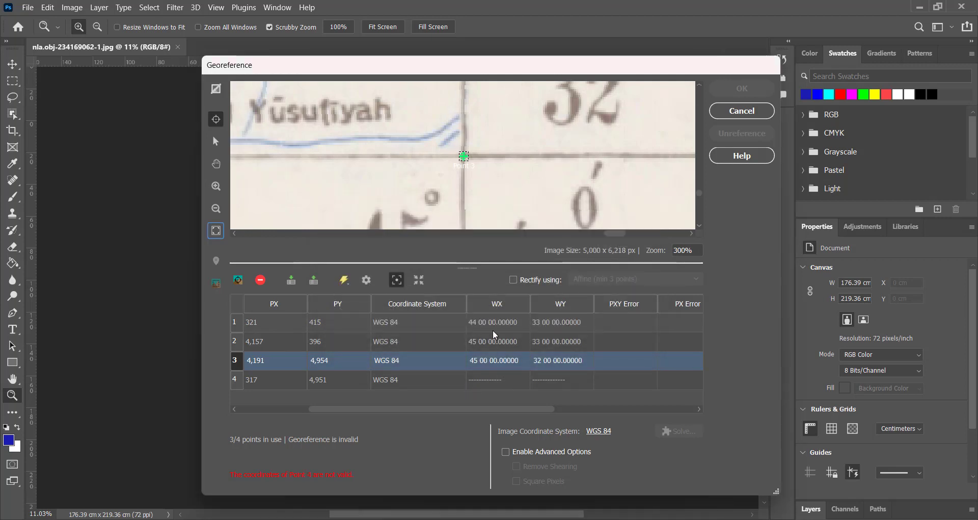
# Check Point 4's grid labels on the map and set its location to latitude 32.00 and longitude 44.00
pyautogui.doubleClick(504, 380)
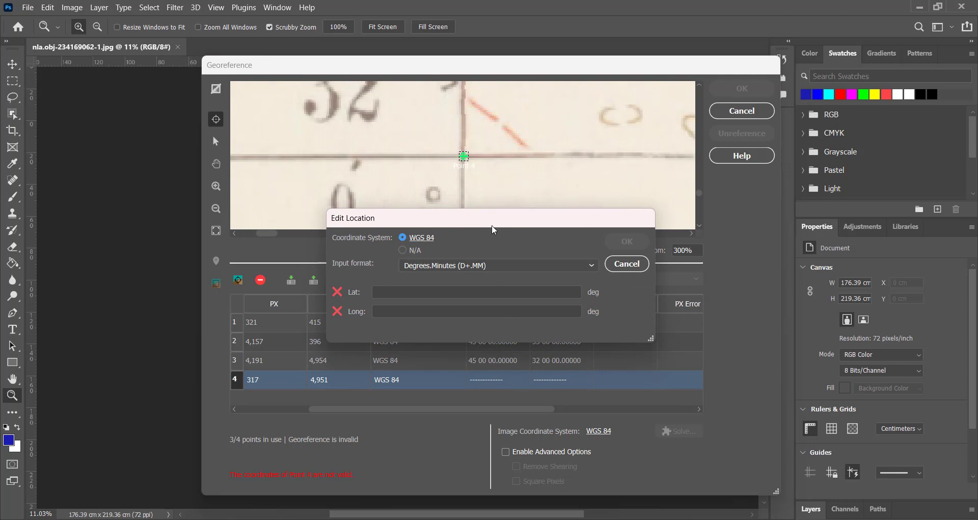
pyautogui.click(627, 264)
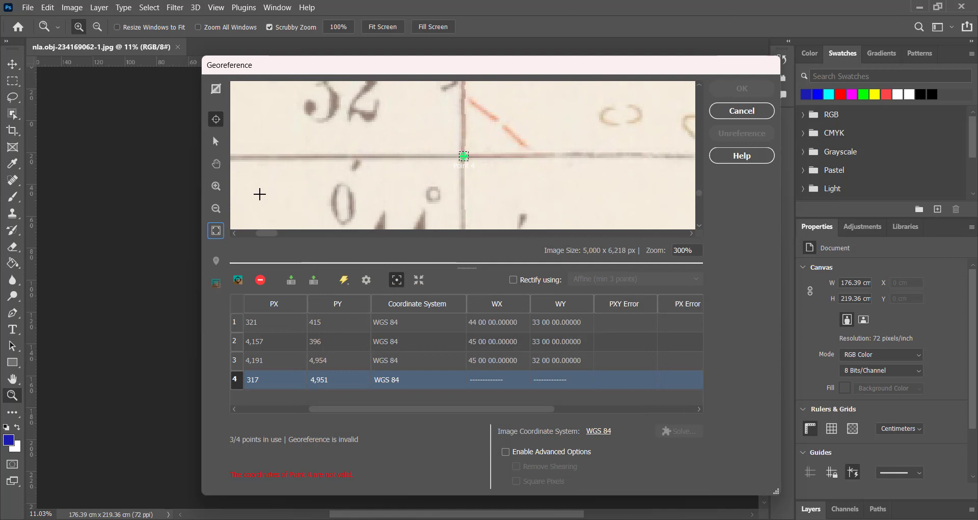
pyautogui.click(218, 208)
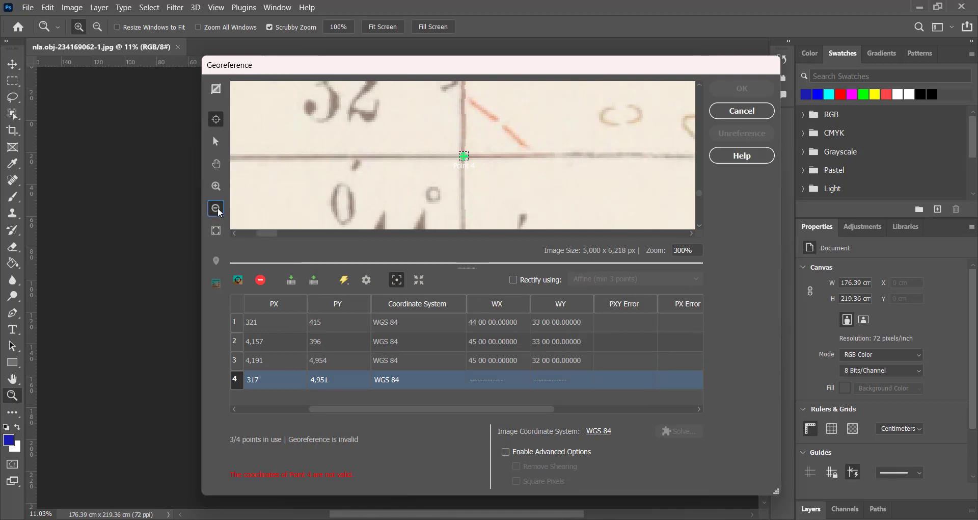
pyautogui.click(448, 152)
pyautogui.click(447, 152)
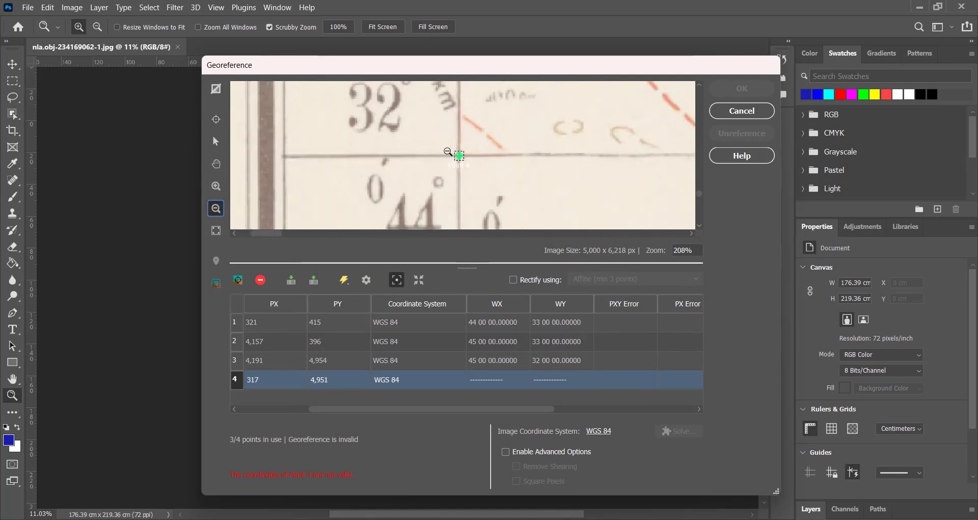
pyautogui.click(448, 152)
pyautogui.doubleClick(494, 386)
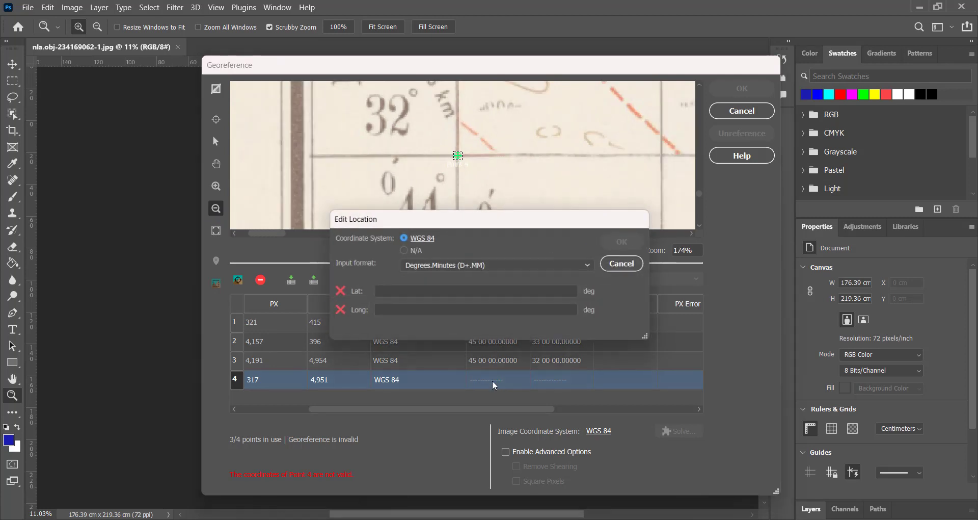
pyautogui.moveTo(448, 219); pyautogui.dragTo(446, 255)
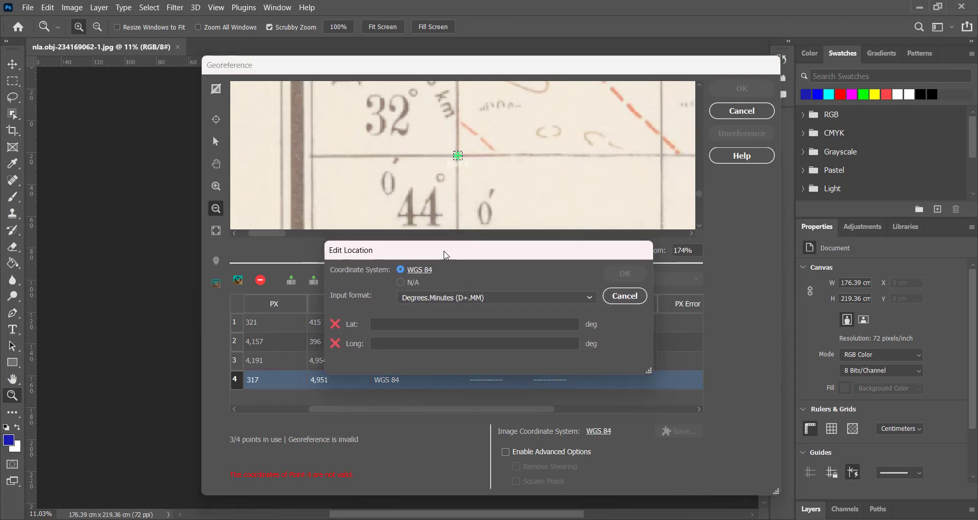
pyautogui.click(417, 326)
pyautogui.write('3')
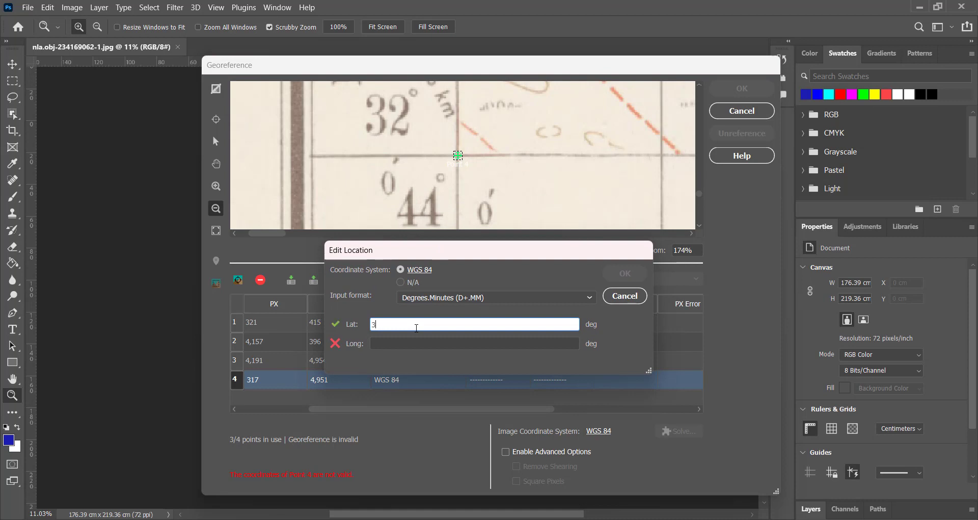
pyautogui.write('2.00')
pyautogui.click(414, 343)
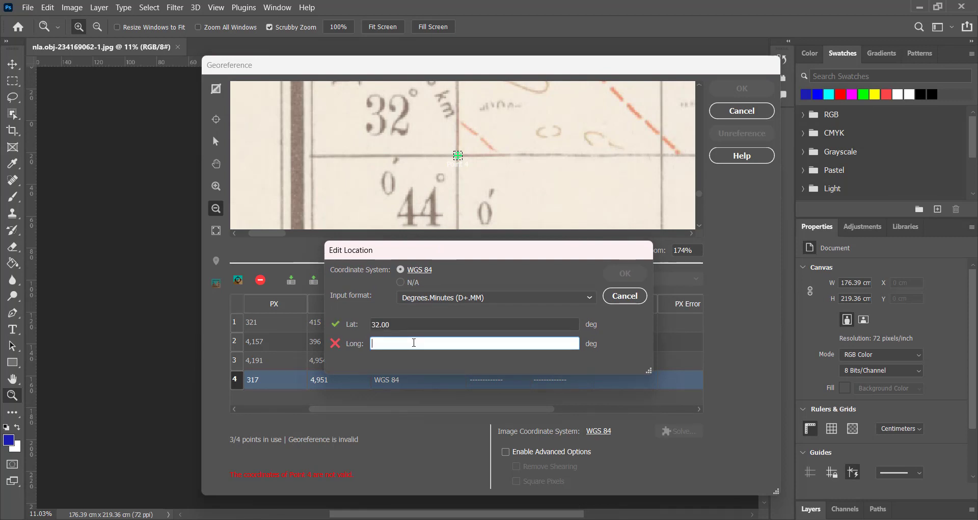
pyautogui.write('44')
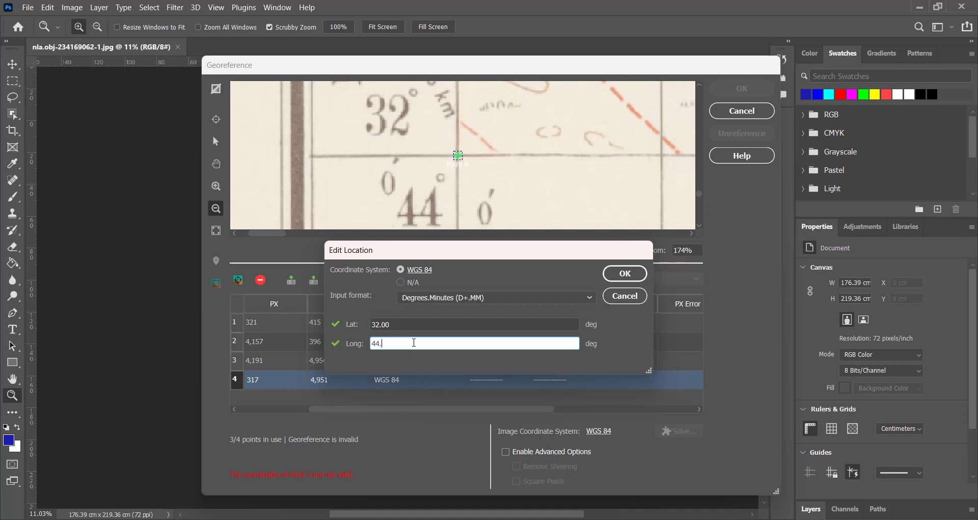
pyautogui.write('.00')
pyautogui.click(623, 275)
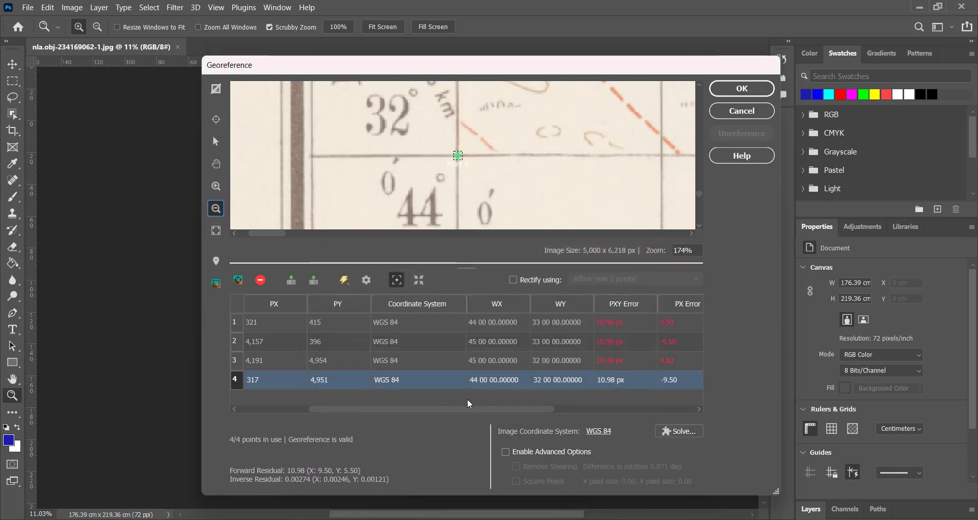
# Check the four control points and the map outline against the online satellite imagery, discard that view's changes, and apply the georeference
pyautogui.moveTo(360, 408); pyautogui.dragTo(294, 416)
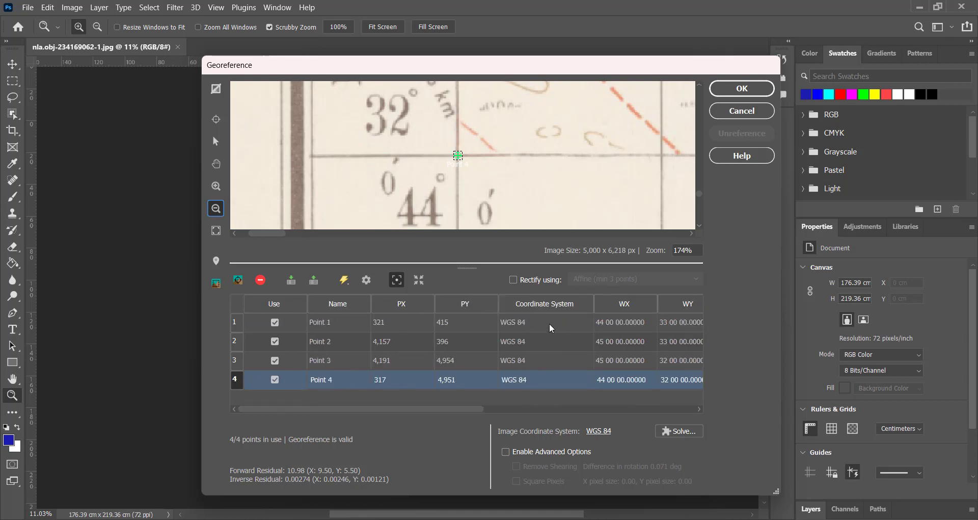
pyautogui.click(239, 281)
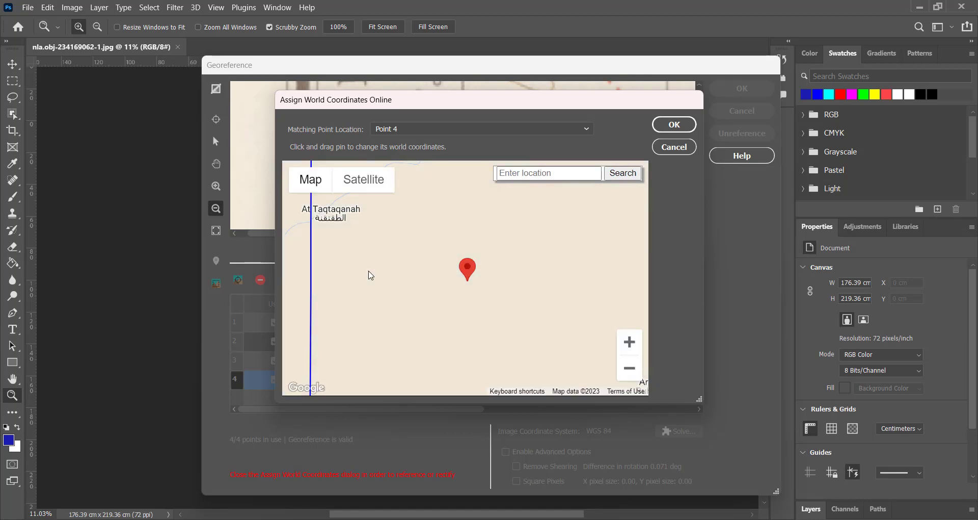
pyautogui.click(358, 193)
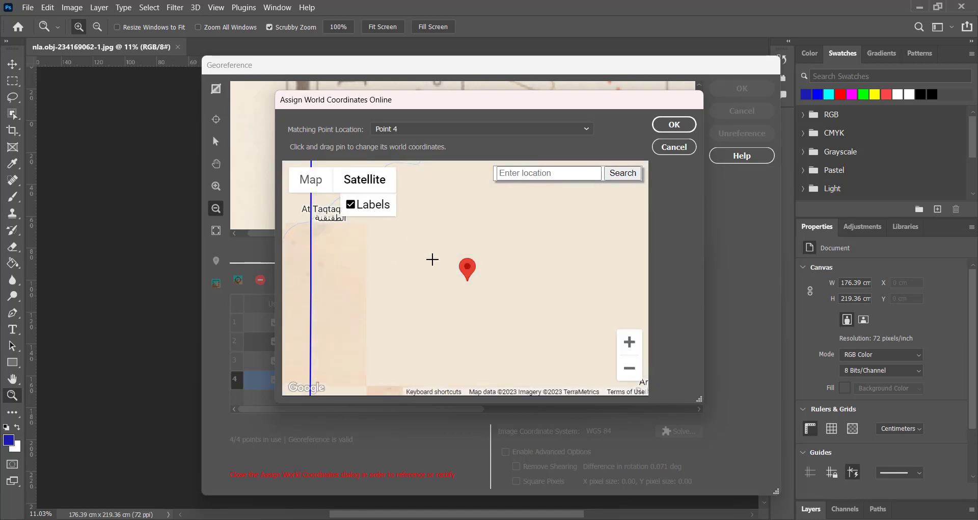
pyautogui.scroll(-3, 441, 310)
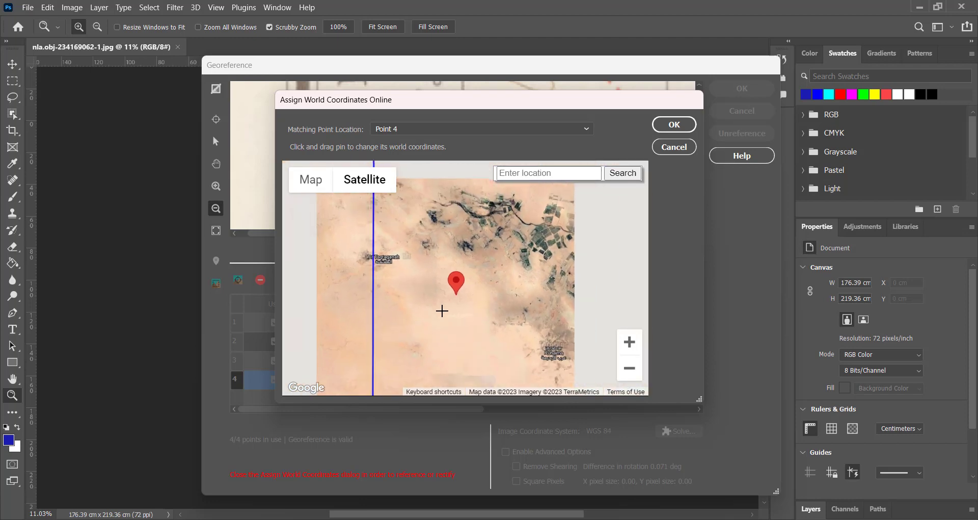
pyautogui.scroll(-1, 387, 280)
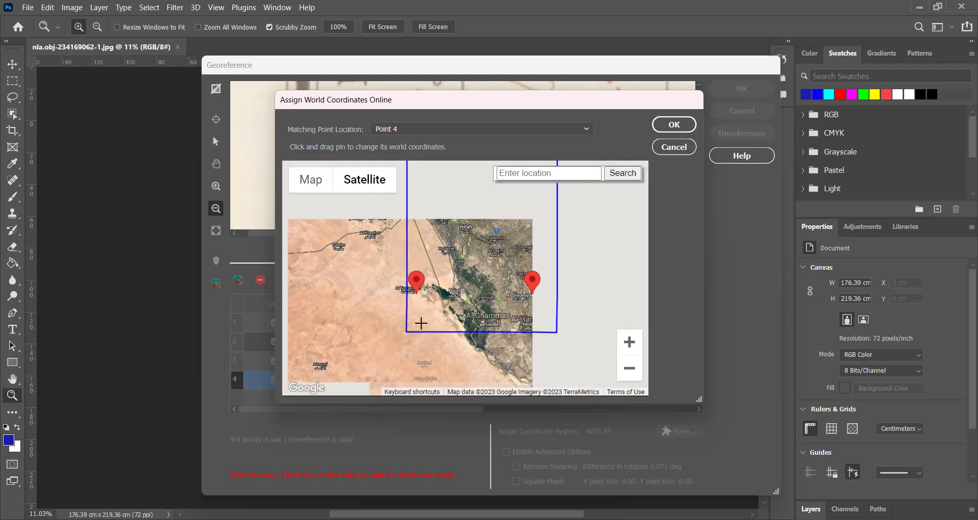
pyautogui.scroll(-2, 414, 323)
pyautogui.scroll(1, 453, 296)
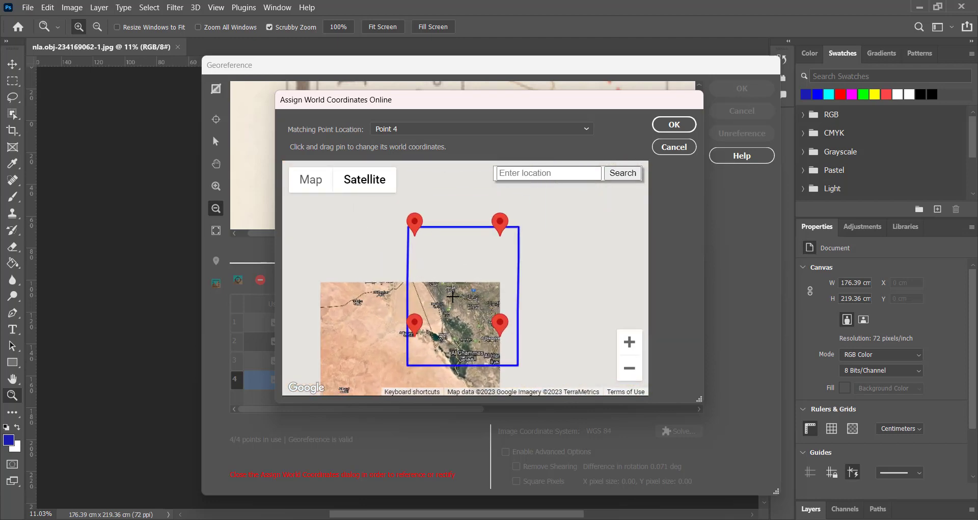
pyautogui.scroll(-1, 462, 266)
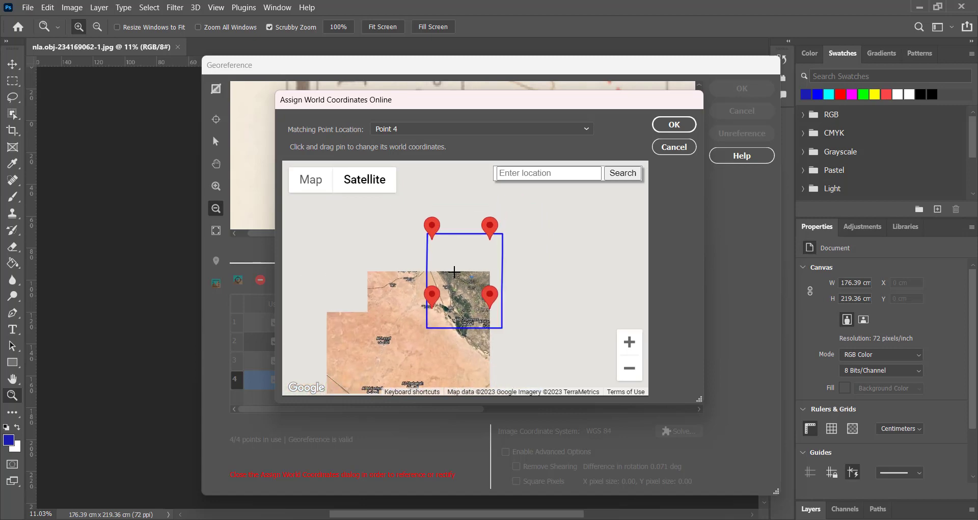
pyautogui.scroll(1, 460, 268)
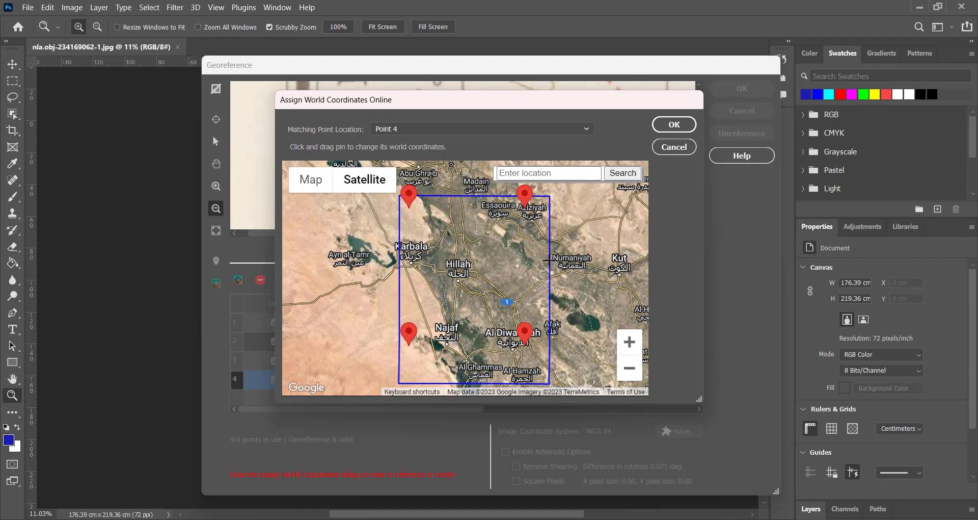
pyautogui.click(664, 148)
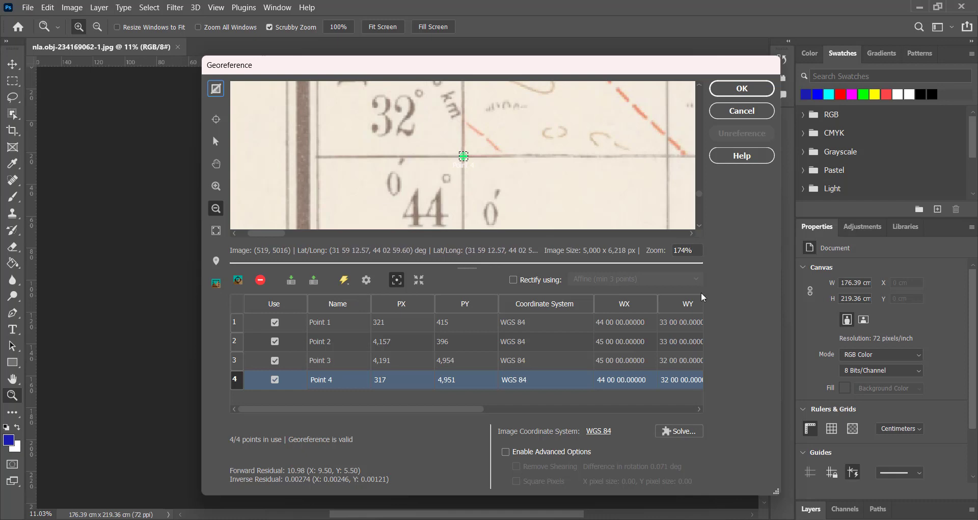
pyautogui.click(737, 90)
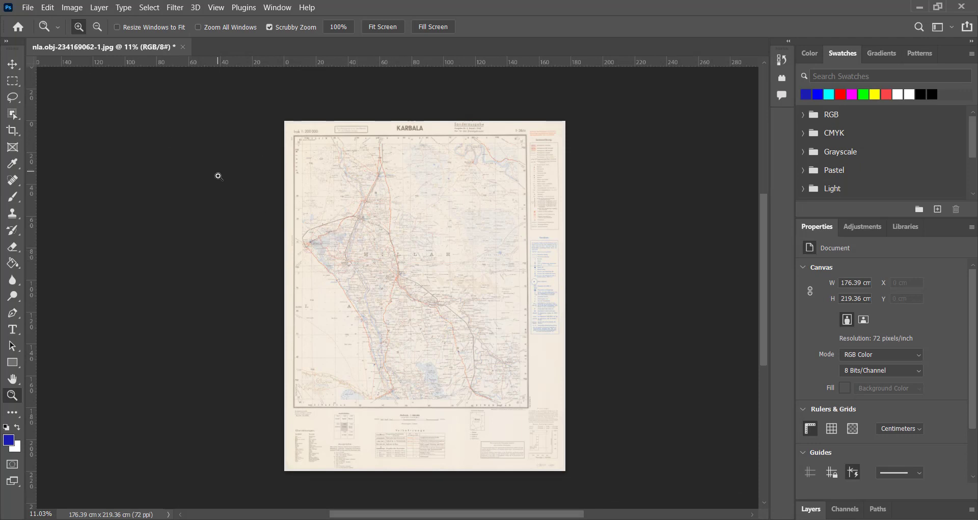
# Reopen the map's georeference and view a point near Hillah on the online map to verify its location, leaving the georeference unaltered
pyautogui.click(28, 7)
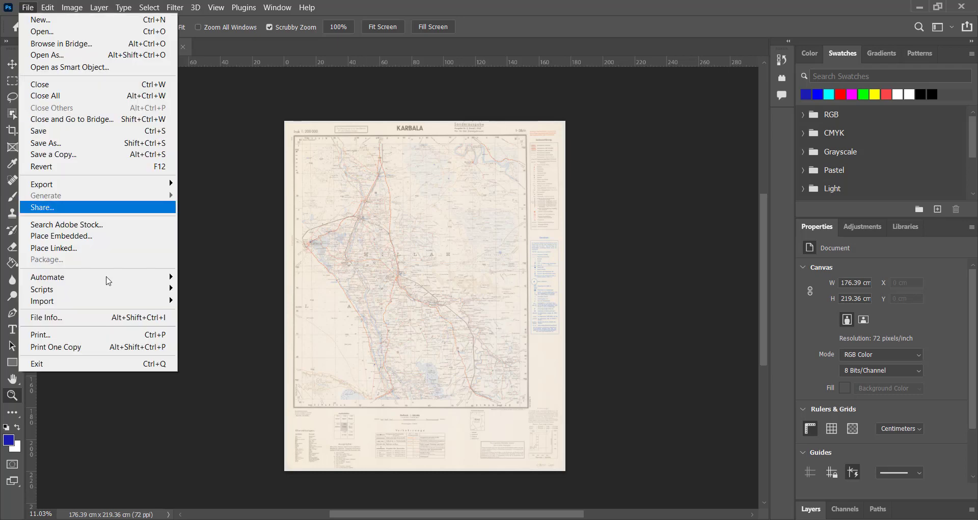
pyautogui.moveTo(152, 277)
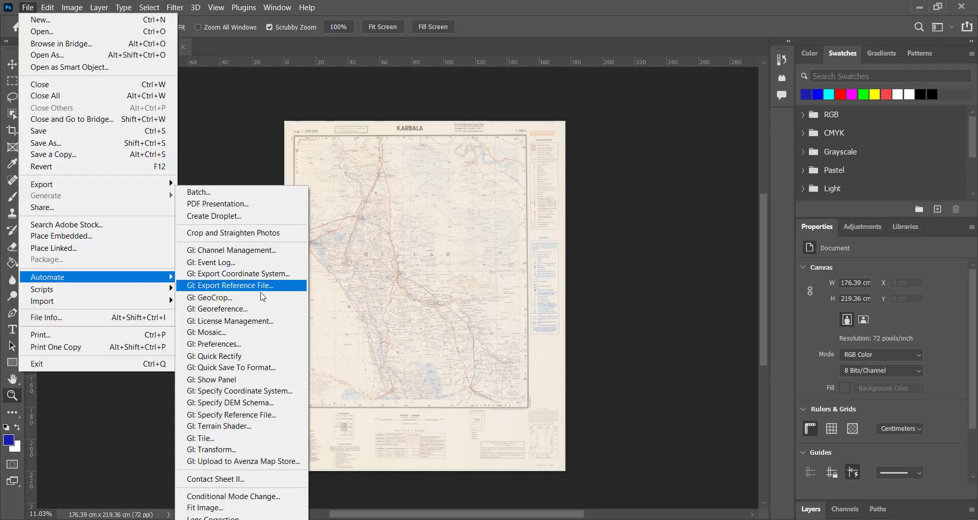
pyautogui.click(262, 309)
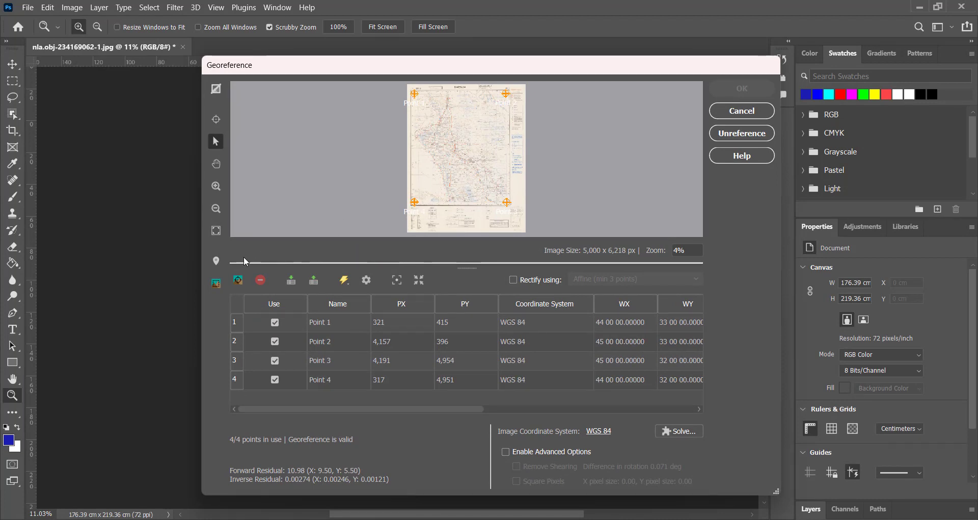
pyautogui.click(219, 265)
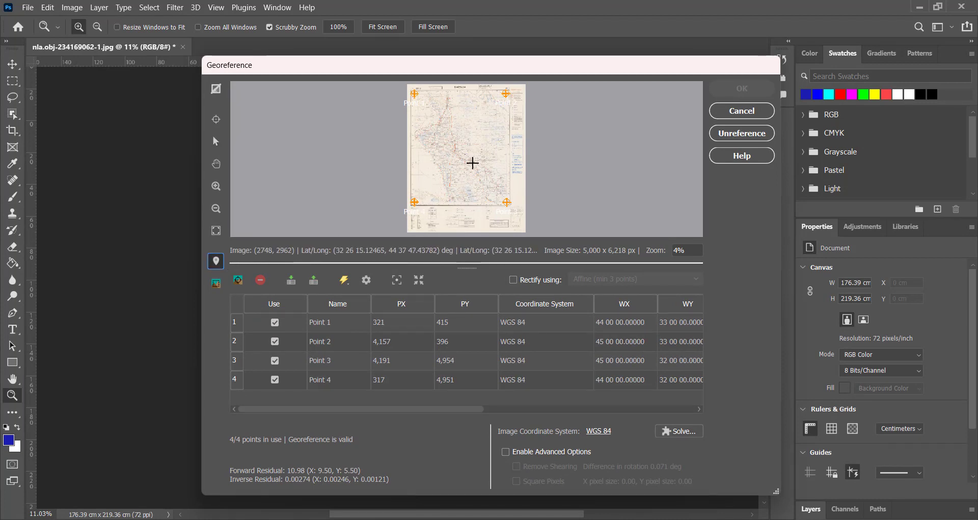
pyautogui.click(454, 141)
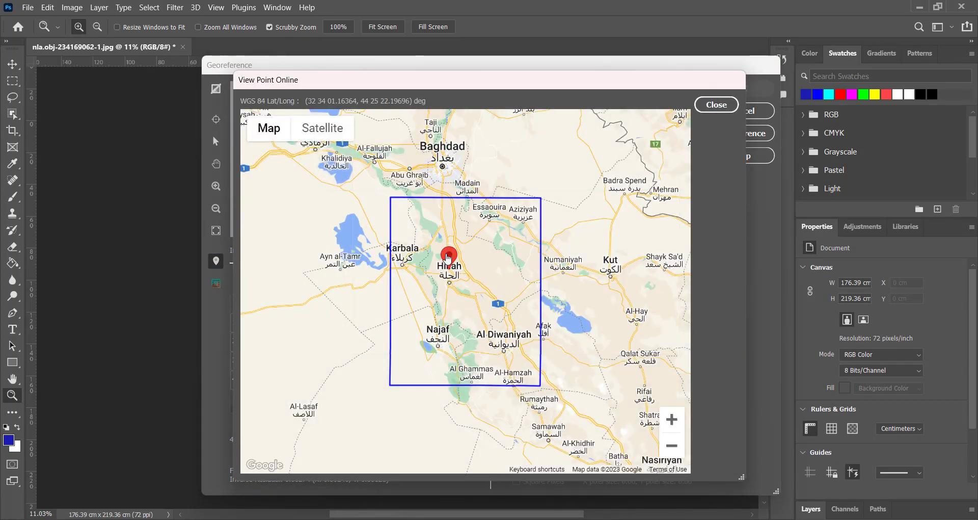
pyautogui.moveTo(448, 259); pyautogui.dragTo(456, 259)
pyautogui.click(716, 104)
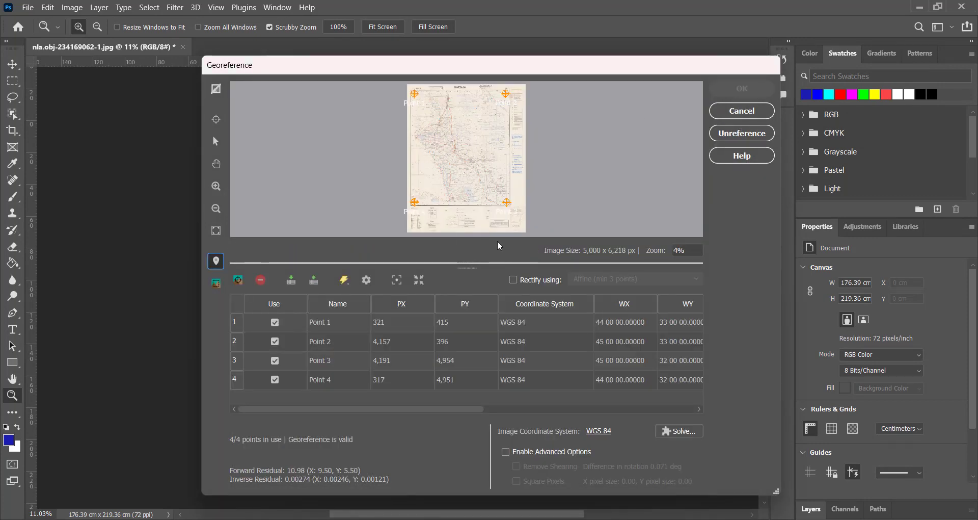
pyautogui.click(742, 111)
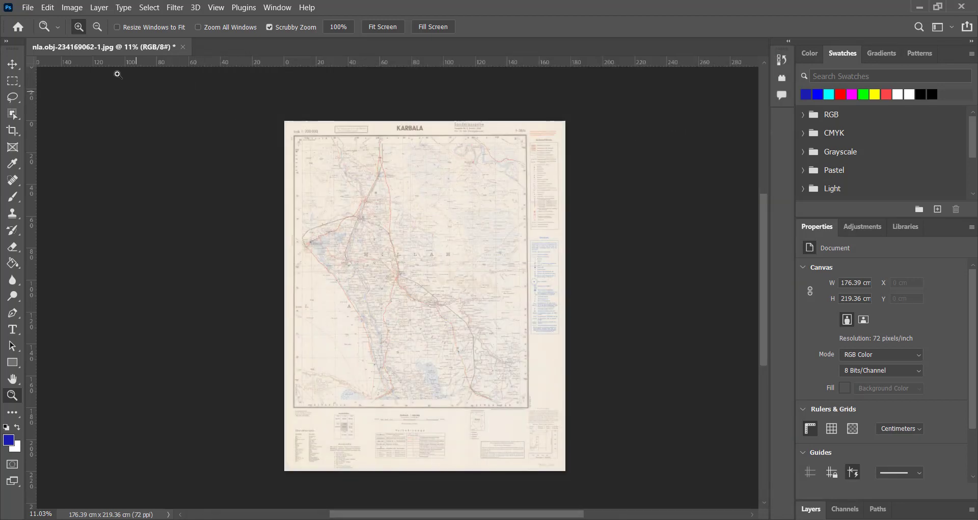
# Apply Quick Rectify to the georeferenced Karbala map
pyautogui.click(28, 11)
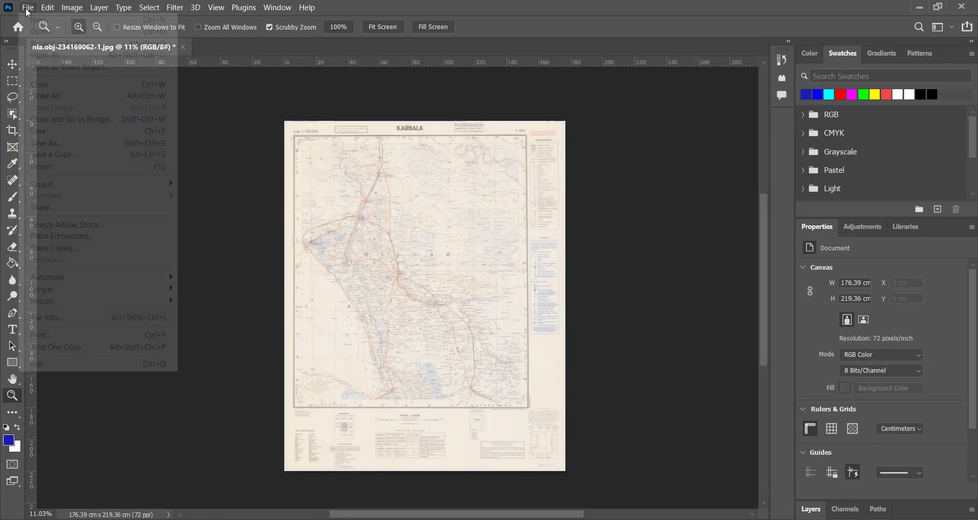
pyautogui.moveTo(164, 281)
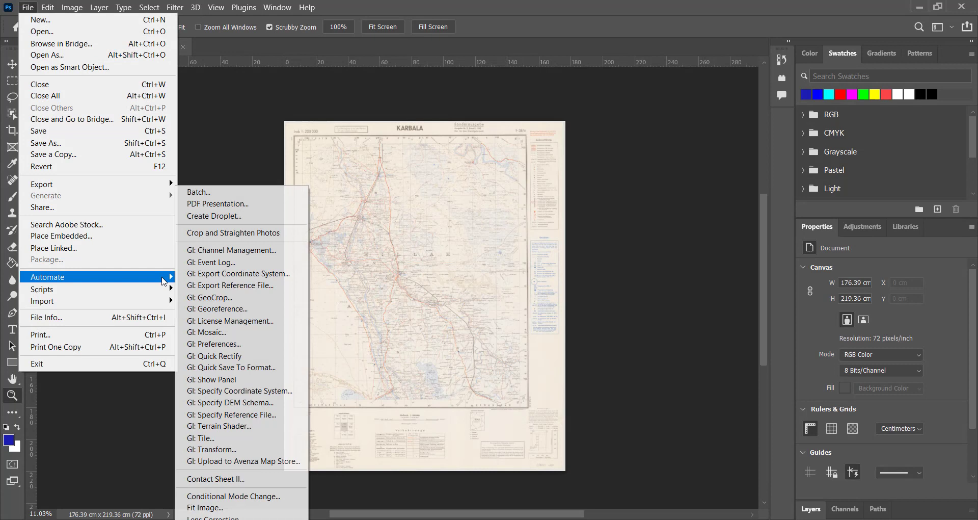
pyautogui.click(244, 357)
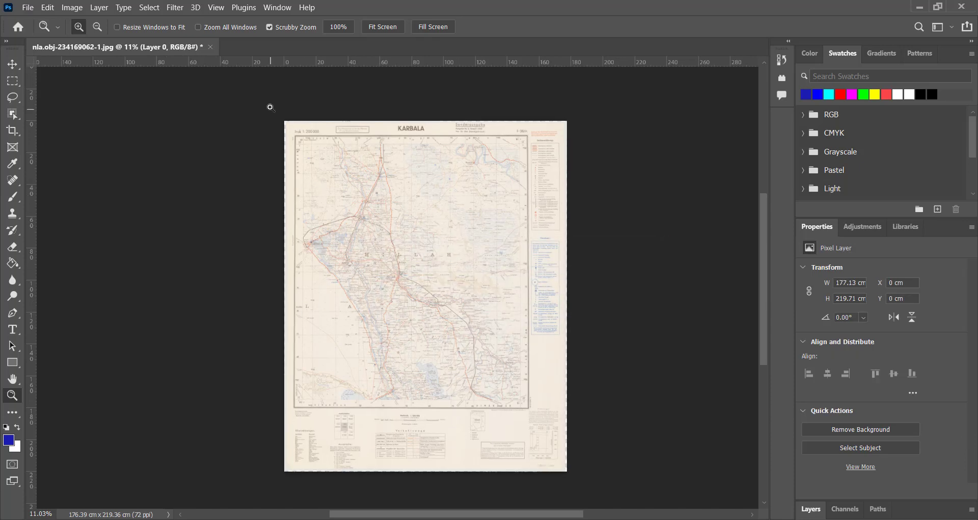
pyautogui.moveTo(285, 122); pyautogui.dragTo(280, 183)
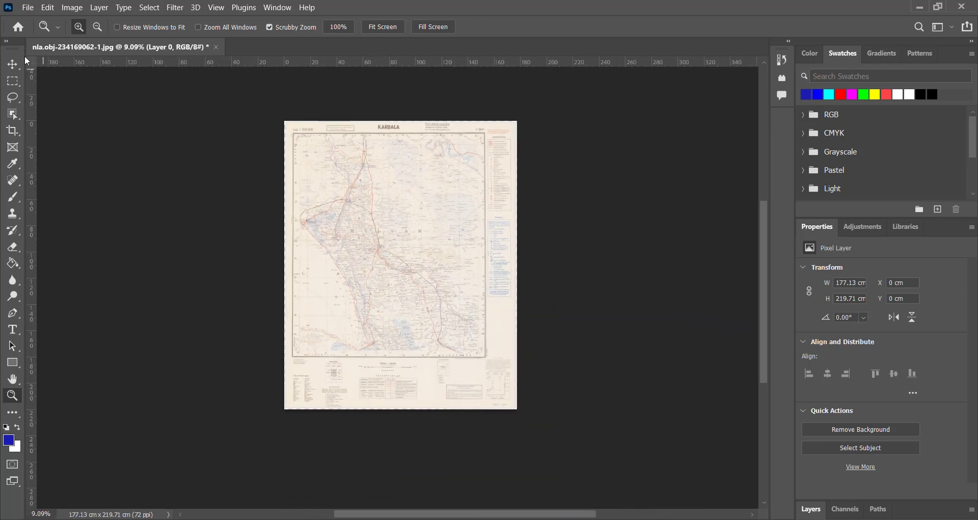
# Quick-save the rectified map in GeoTIFF format as nla.obj-234169062-WGS 84.tif in the Geo-map photoshop folder
pyautogui.click(31, 11)
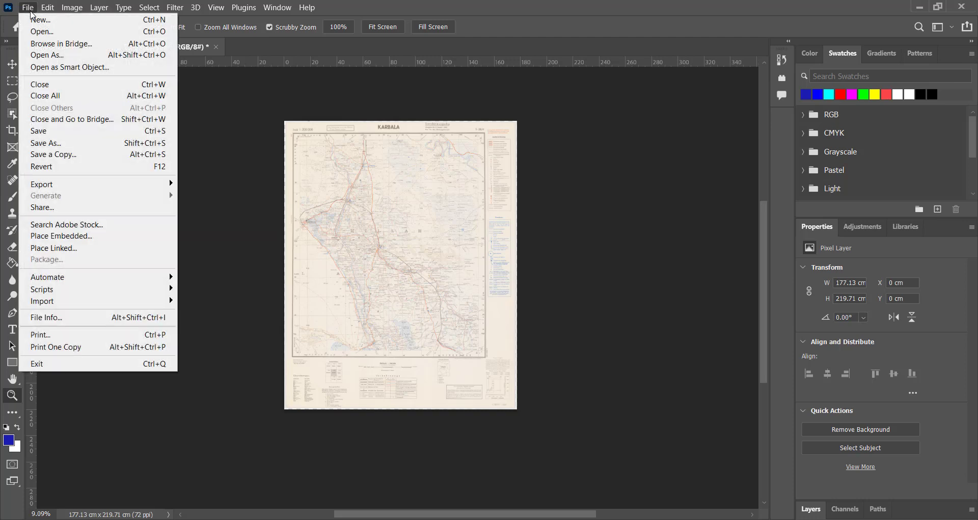
pyautogui.moveTo(136, 281)
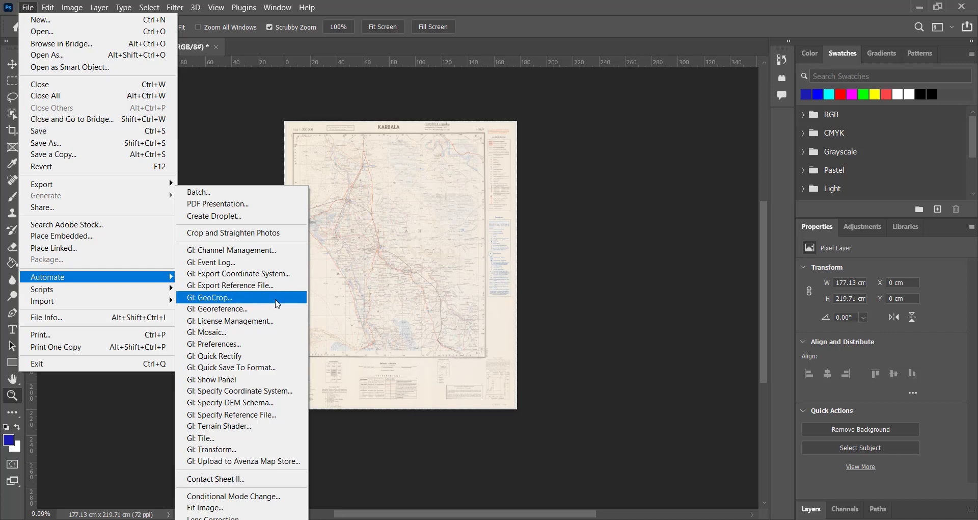
pyautogui.click(272, 371)
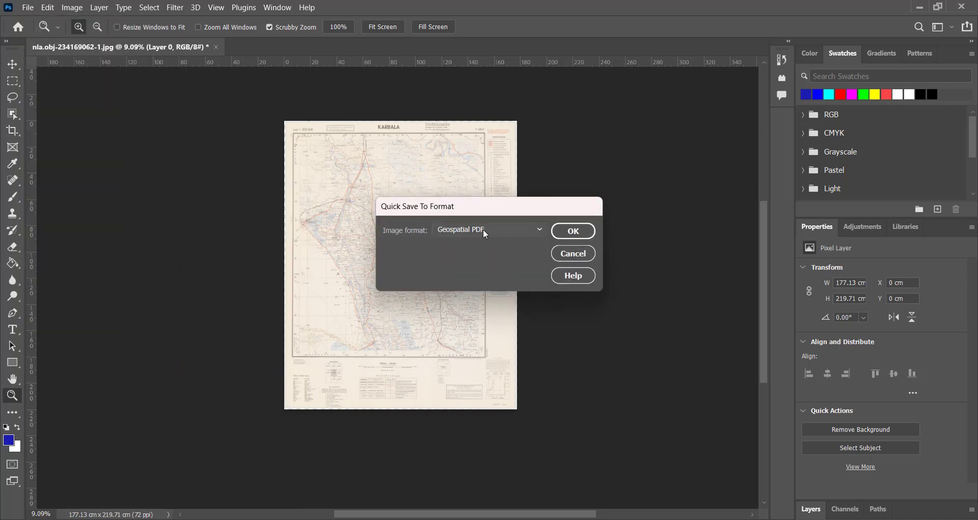
pyautogui.click(538, 232)
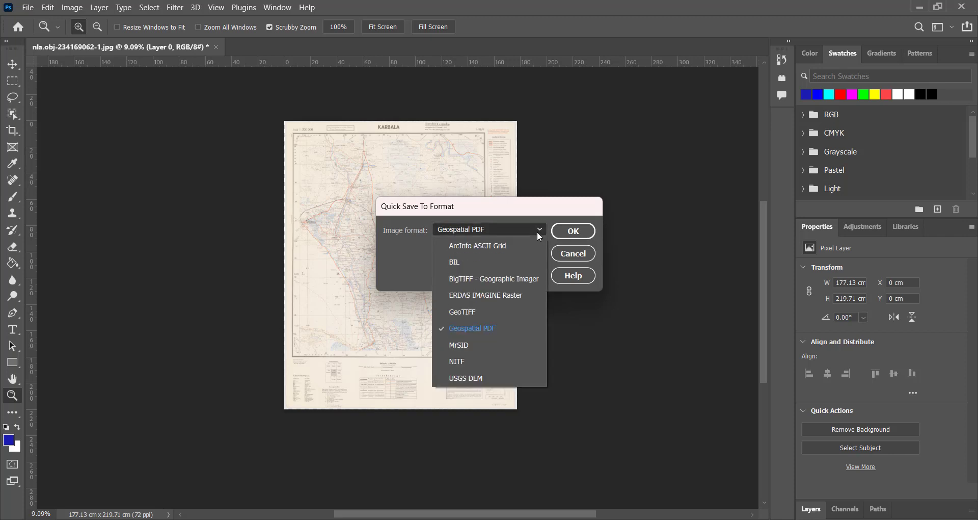
pyautogui.click(480, 311)
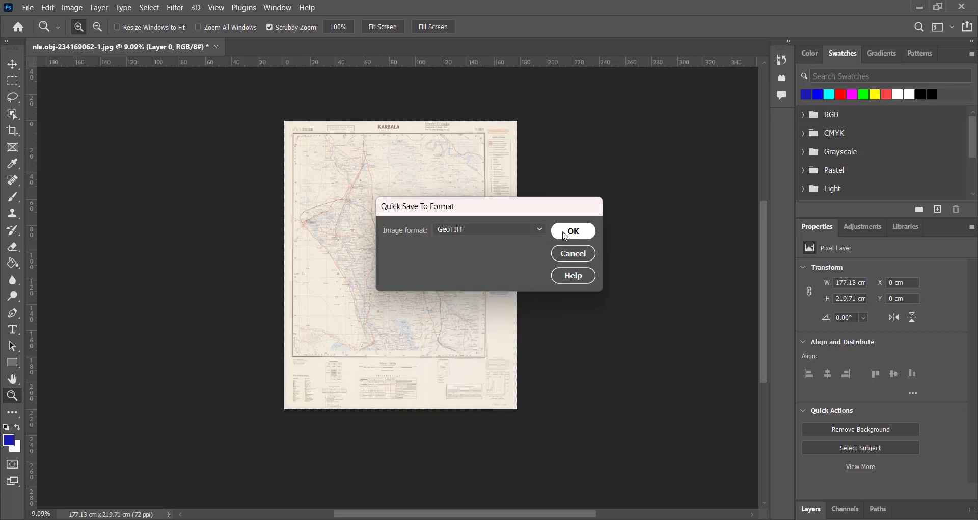
pyautogui.click(565, 230)
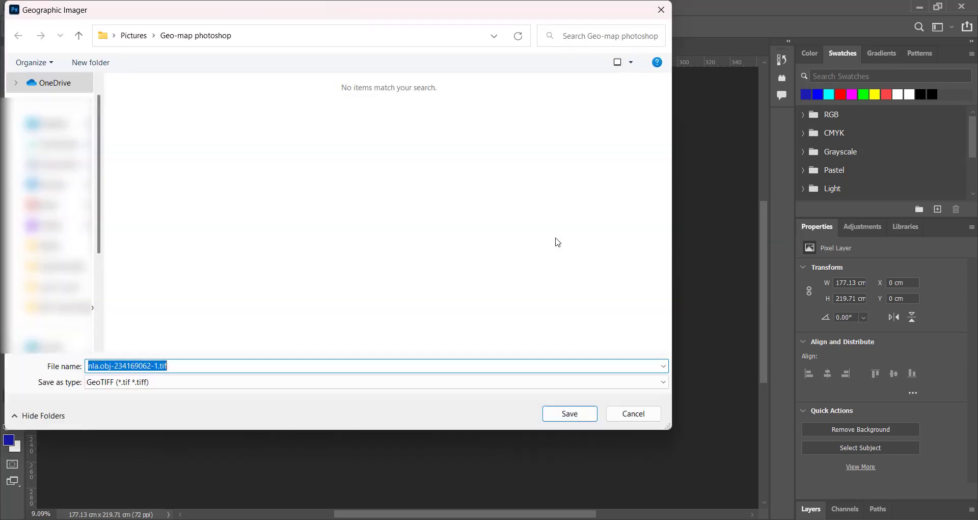
pyautogui.click(156, 366)
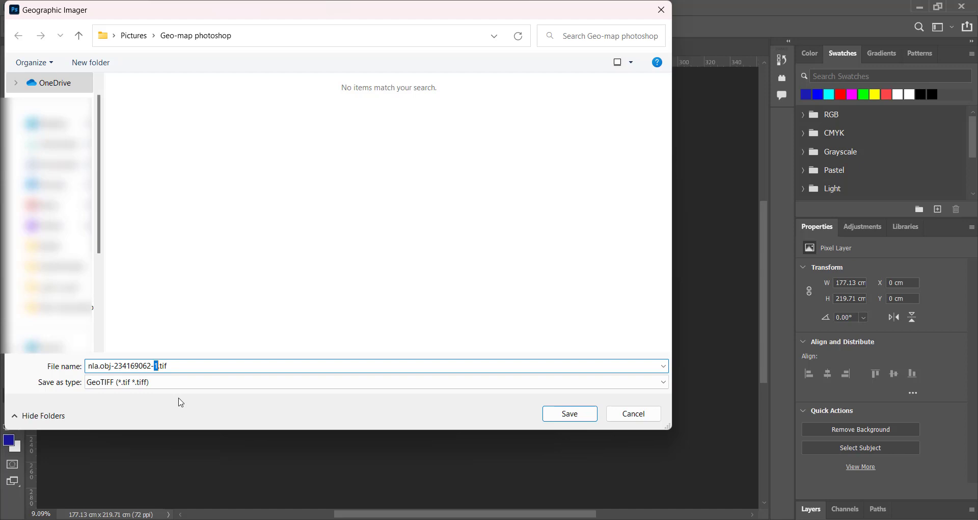
pyautogui.write('WG')
pyautogui.write('S 84')
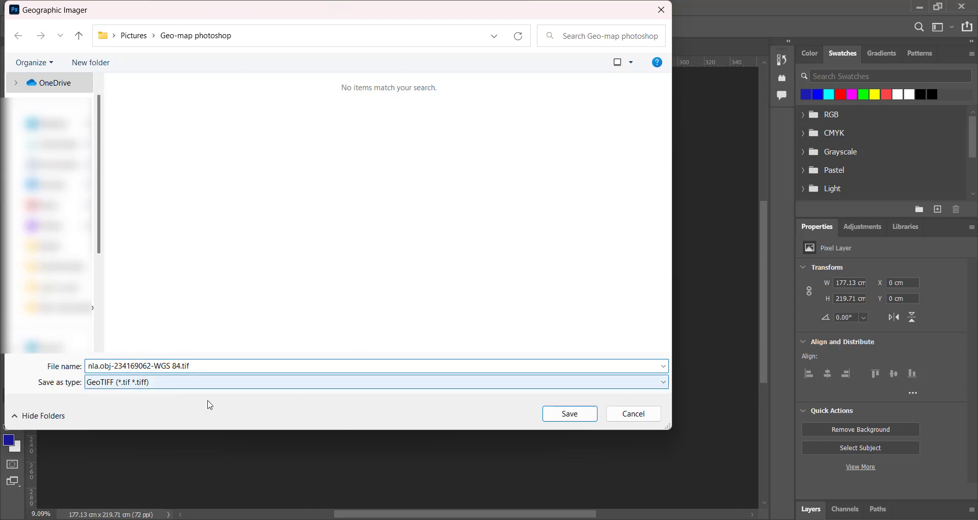
pyautogui.click(556, 415)
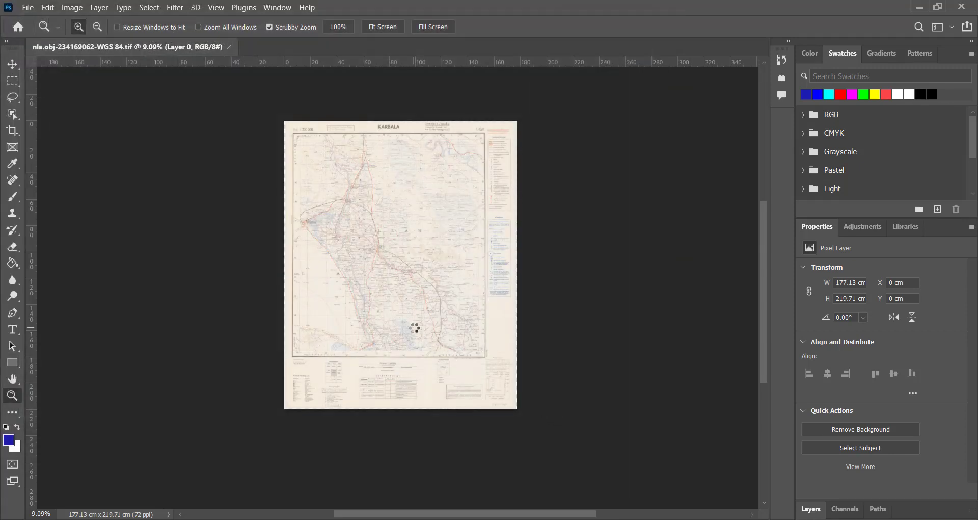
# Open GeoCrop for the saved map and review the Crop by Extents and Crop by Position settings without applying either
pyautogui.moveTo(352, 206); pyautogui.dragTo(365, 214)
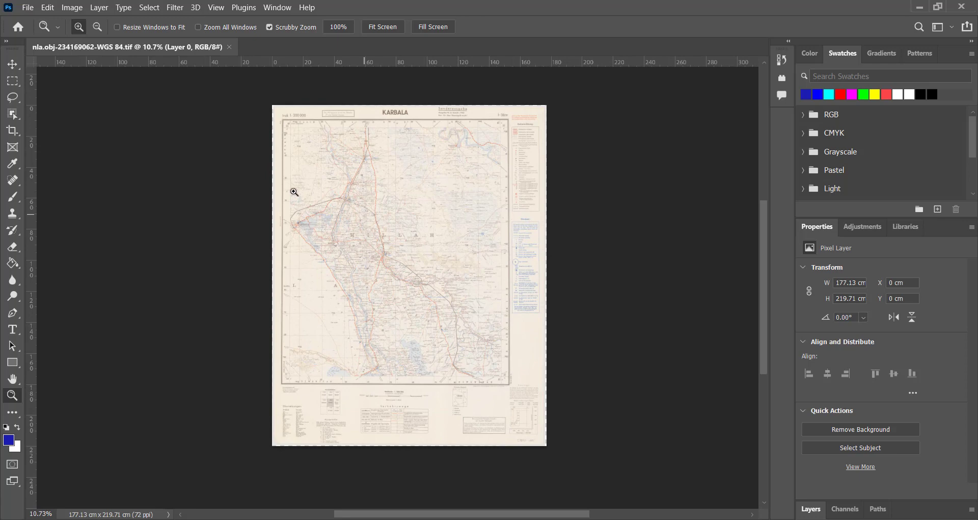
pyautogui.click(32, 9)
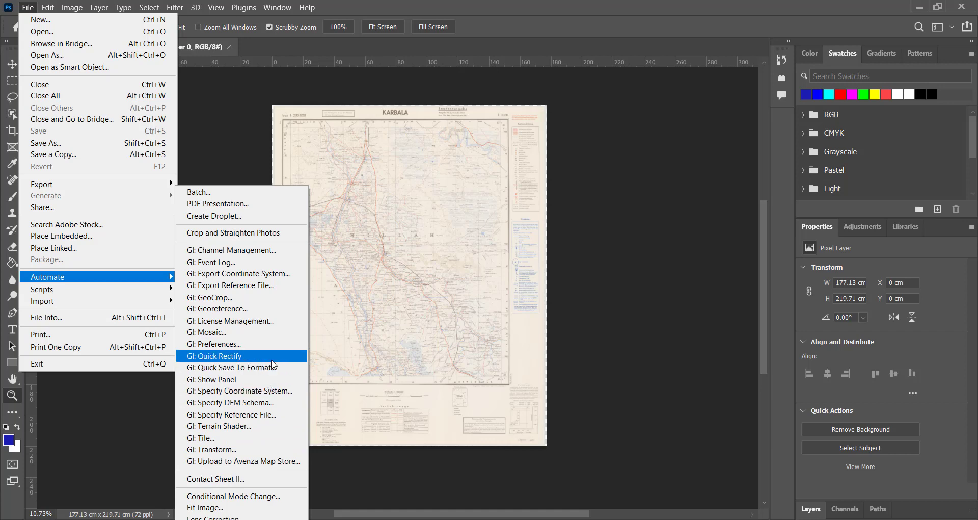
pyautogui.click(239, 298)
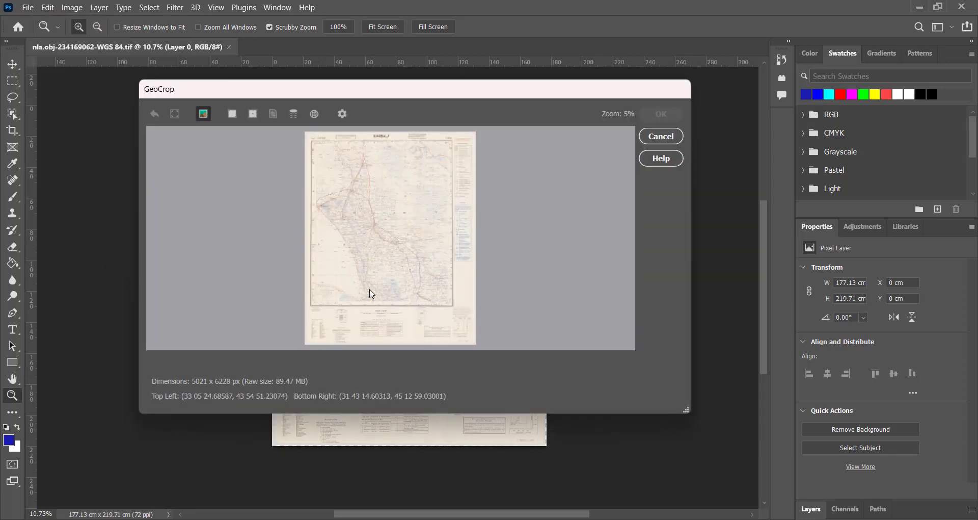
pyautogui.click(231, 119)
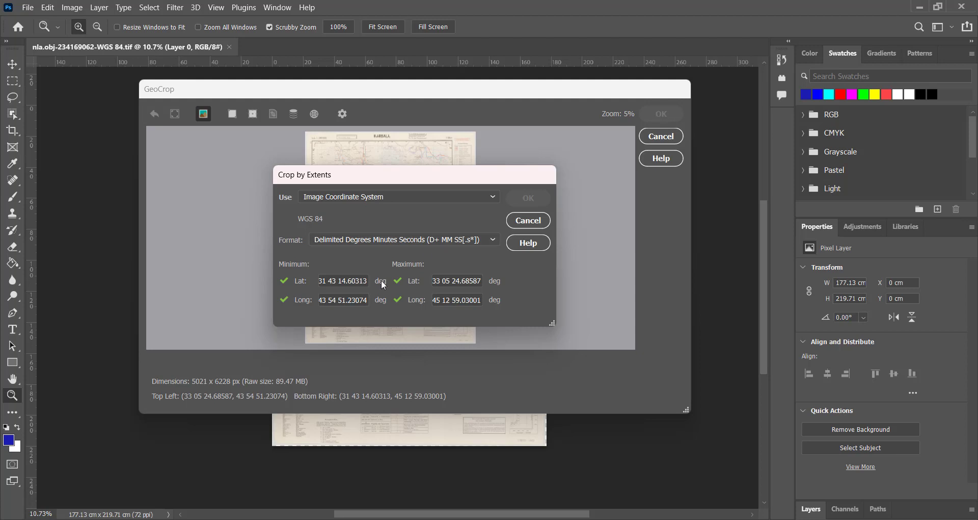
pyautogui.click(449, 239)
pyautogui.click(450, 239)
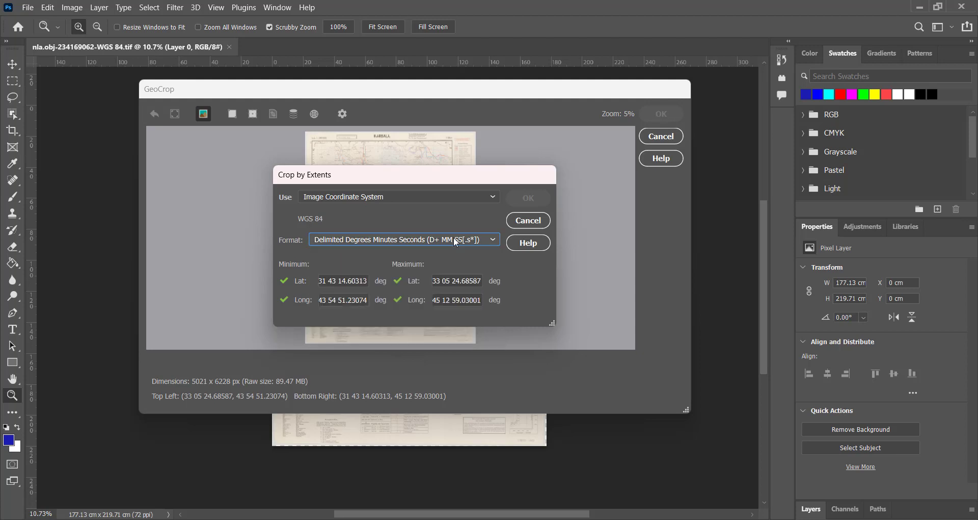
pyautogui.click(528, 220)
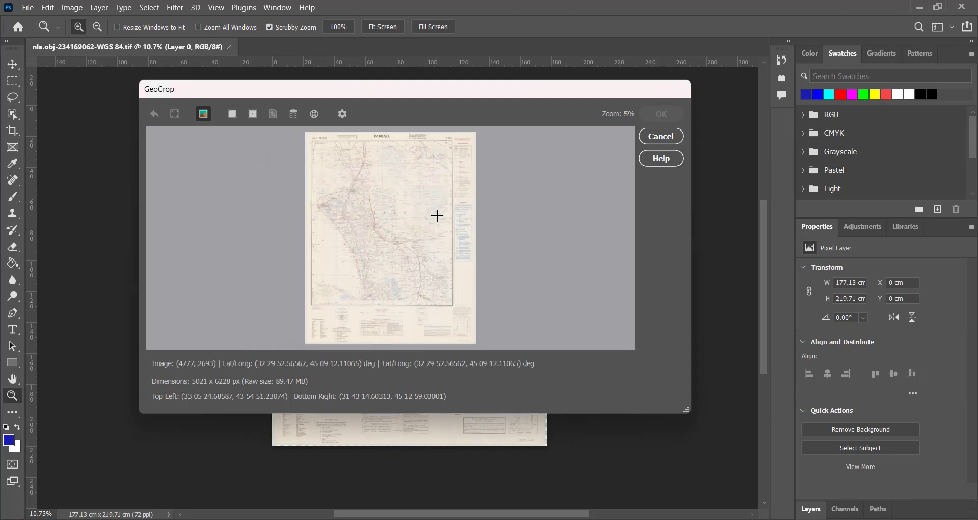
pyautogui.click(253, 115)
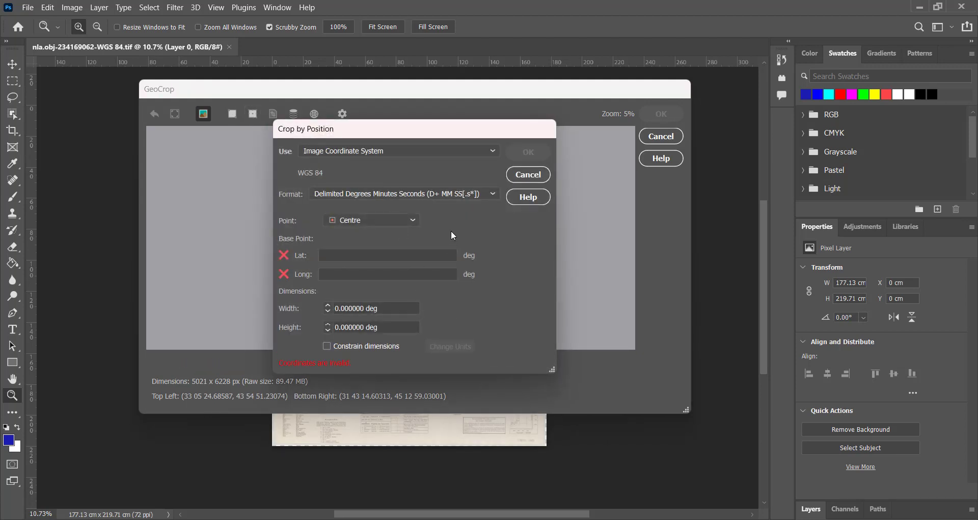
pyautogui.click(524, 175)
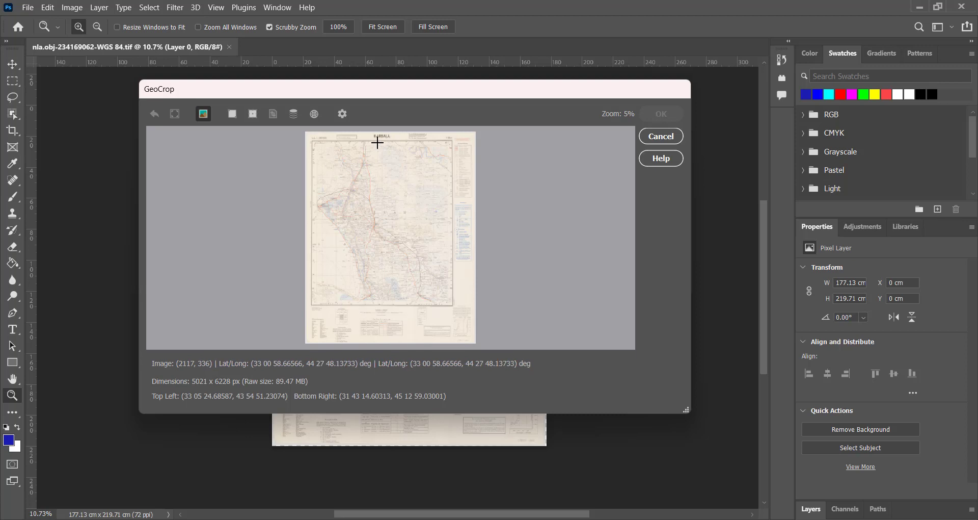
# Crop the map to a freehand rectangle of about 1949 x 1367 px in its northeastern part around the Tigris
pyautogui.moveTo(377, 142); pyautogui.dragTo(445, 193)
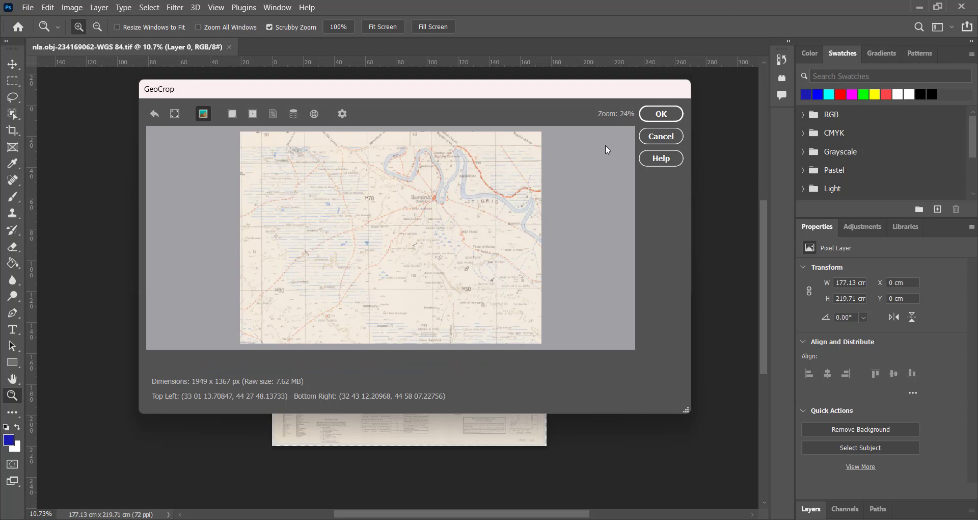
pyautogui.click(653, 115)
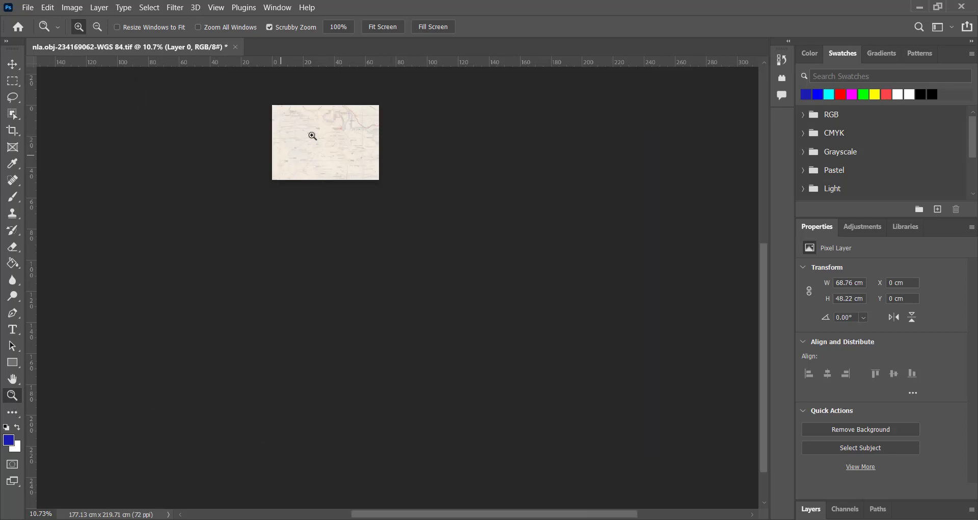
pyautogui.moveTo(317, 133); pyautogui.dragTo(391, 186)
pyautogui.hotkey('ctrl', '-')
pyautogui.hotkey('ctrl', '-')
pyautogui.hotkey('ctrl', '-')
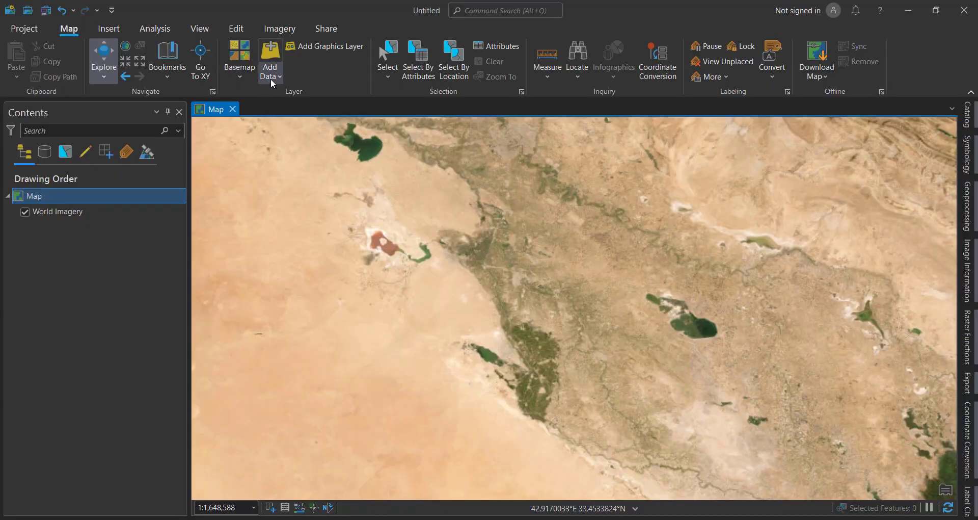
# Switch to ArcGIS Pro and add nla.obj-234169062-WGS 84.tif to the map over World Imagery
pyautogui.click(272, 79)
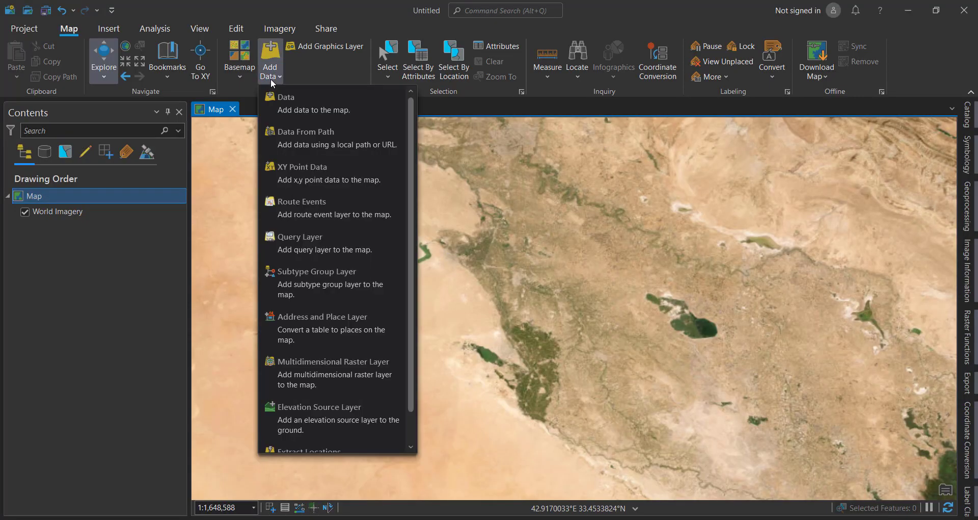
pyautogui.click(299, 99)
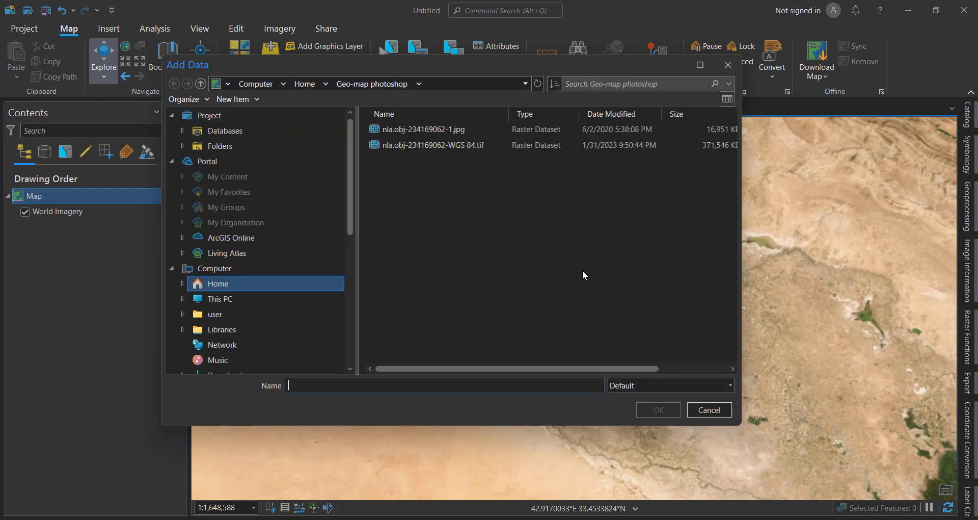
pyautogui.click(388, 150)
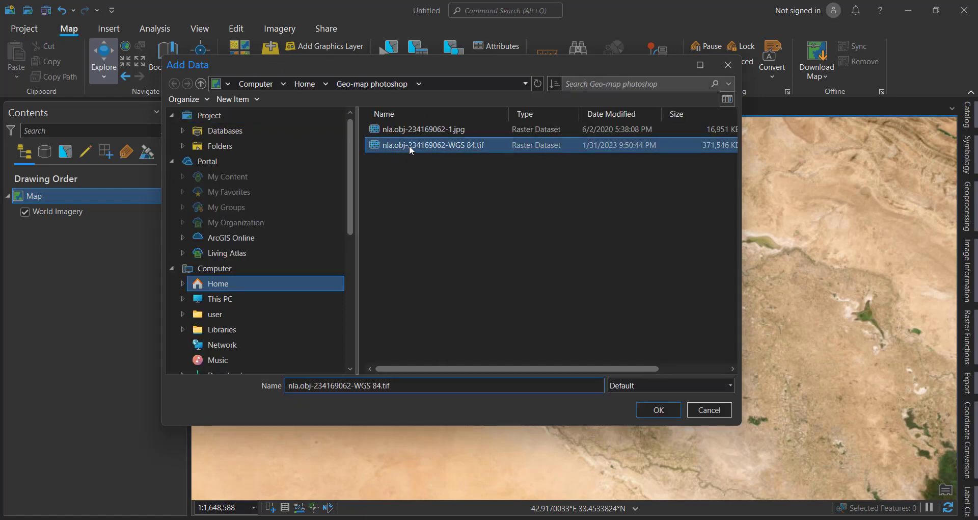
pyautogui.click(659, 410)
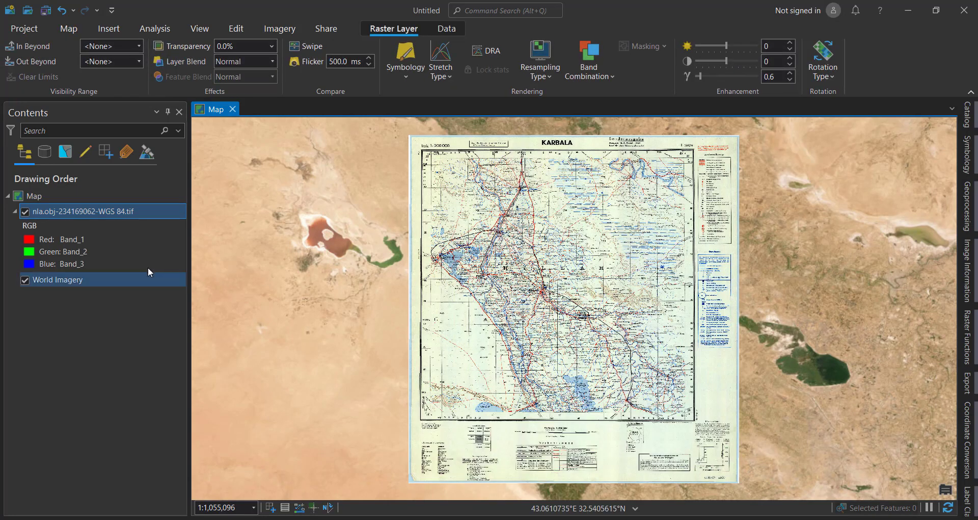
# Set the stretch type of the WGS 84 raster layer's symbology to None and collapse the symbology settings
pyautogui.rightClick(63, 210)
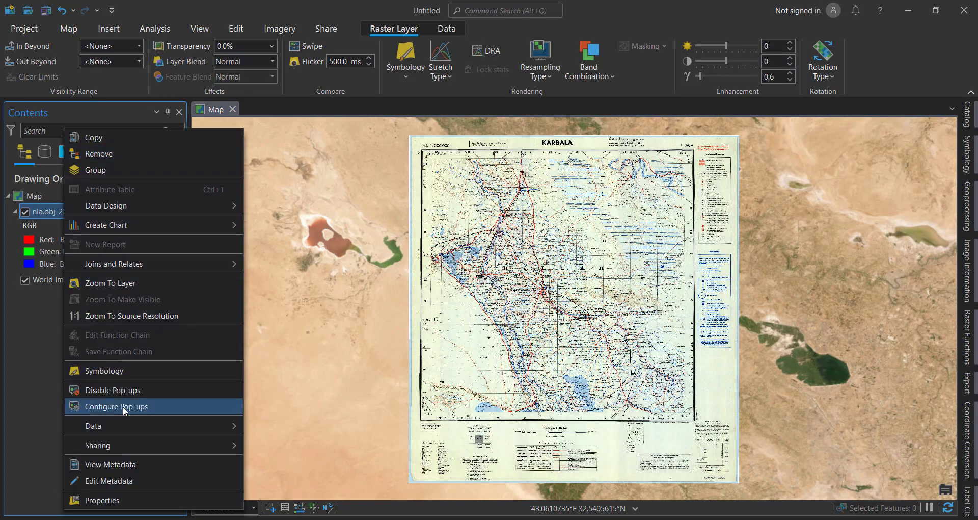
pyautogui.click(129, 373)
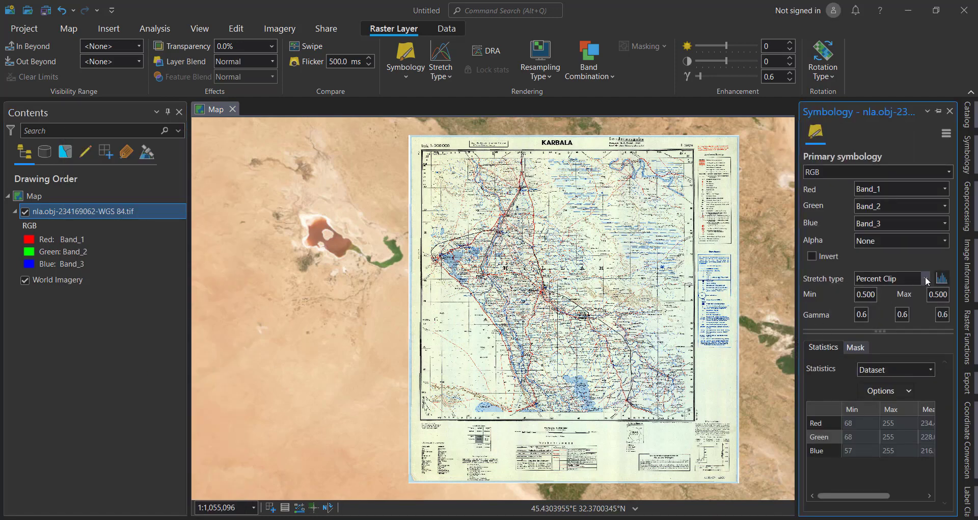
pyautogui.click(925, 277)
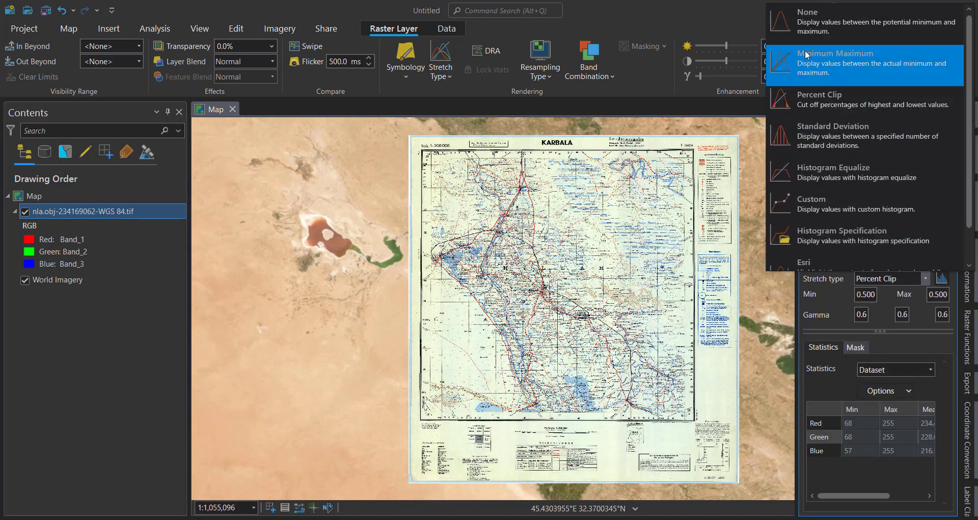
pyautogui.click(810, 16)
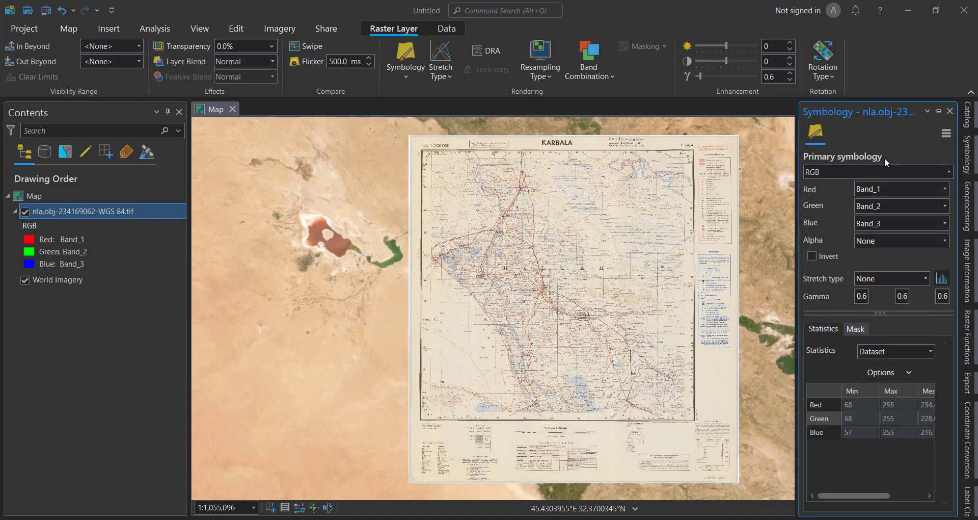
pyautogui.click(936, 111)
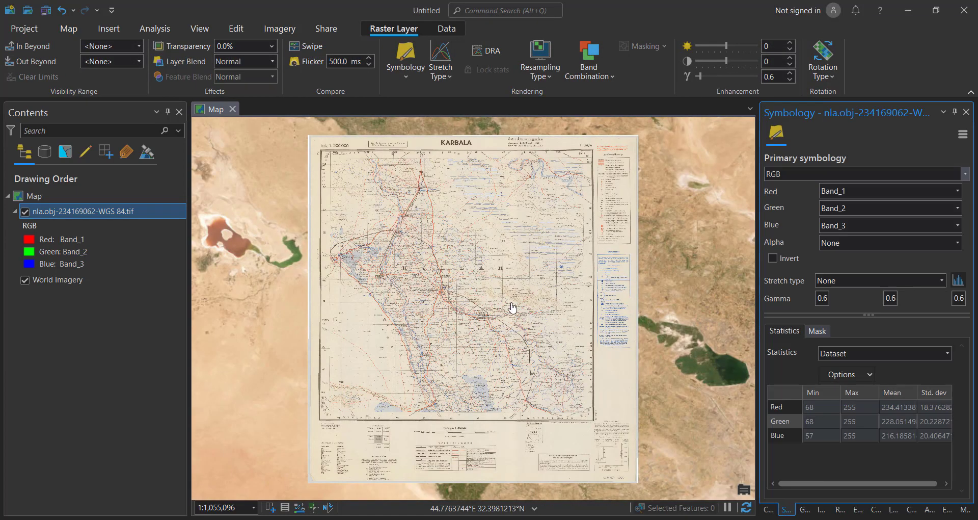
pyautogui.click(954, 112)
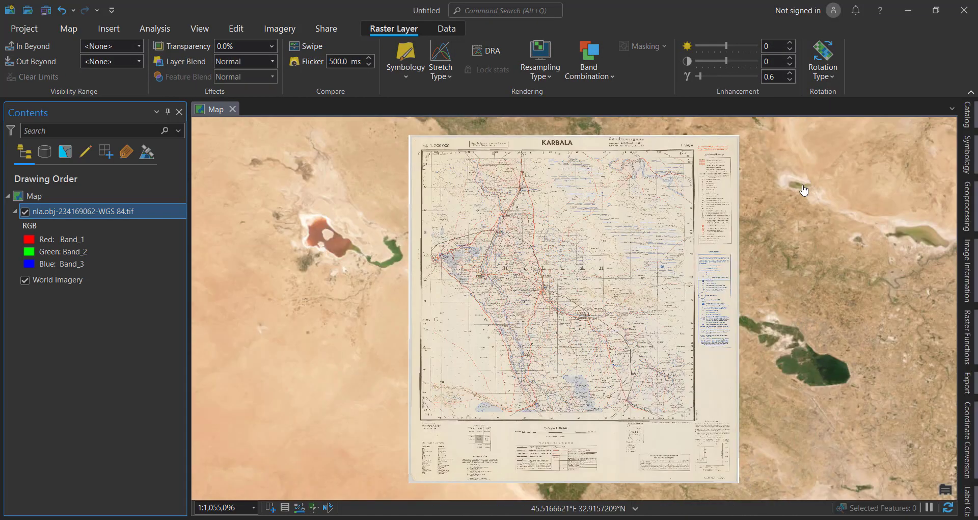
# Examine the scanned map's detail from the Hillah area northeast to the Tigris around Suwairah
pyautogui.scroll(2, 602, 275)
pyautogui.scroll(5, 602, 277)
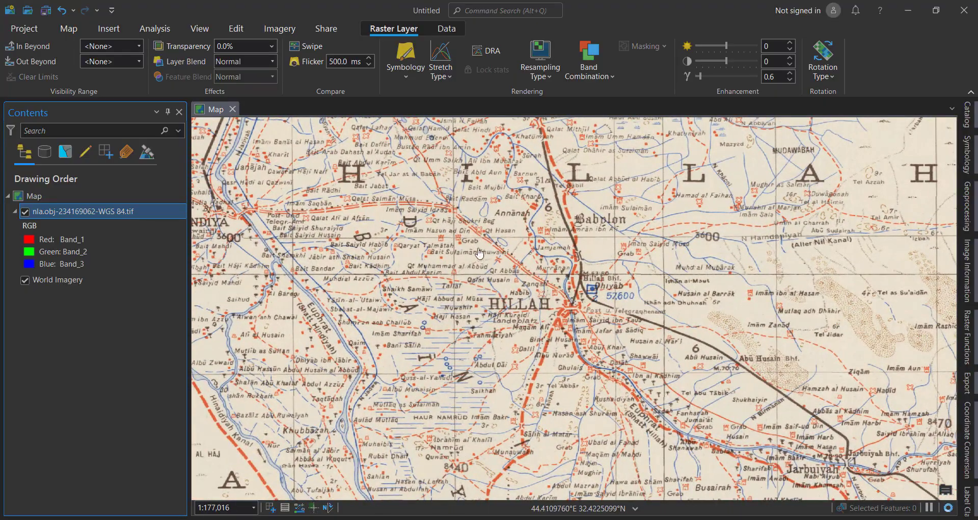
pyautogui.moveTo(498, 247); pyautogui.dragTo(636, 390)
pyautogui.moveTo(520, 270); pyautogui.dragTo(599, 414)
pyautogui.moveTo(626, 259); pyautogui.dragTo(527, 380)
pyautogui.moveTo(722, 271); pyautogui.dragTo(454, 241)
pyautogui.moveTo(638, 324); pyautogui.dragTo(522, 256)
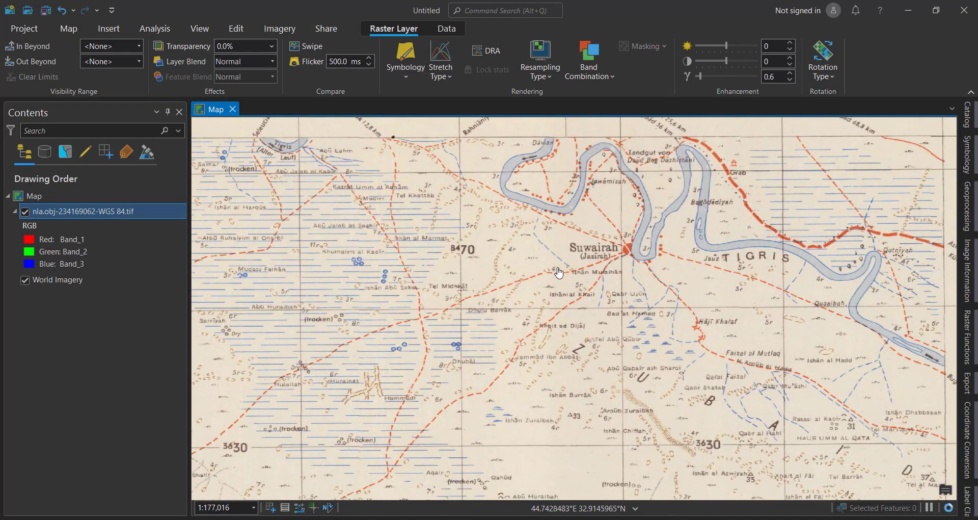
# Set the WGS 84 raster layer's transparency to 62.7% so the imagery shows through the map's northeastern part
pyautogui.scroll(-3, 559, 274)
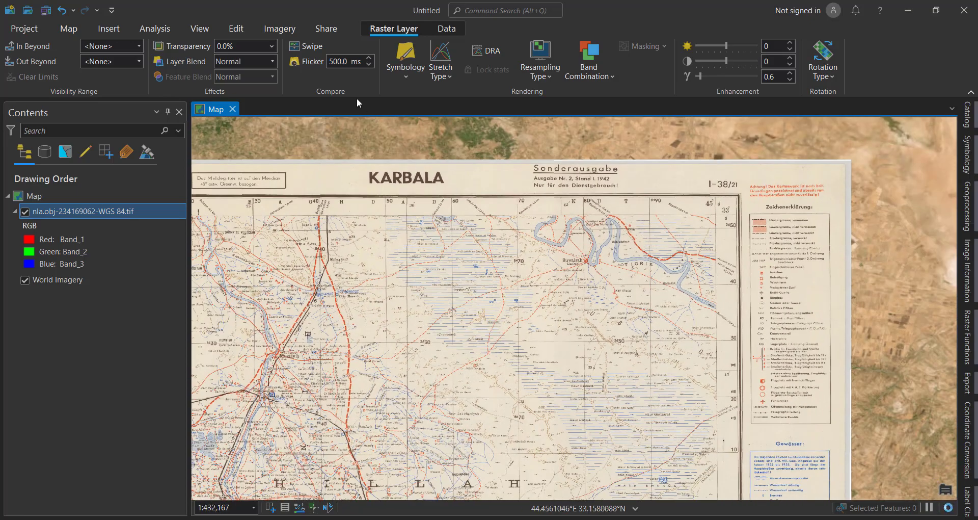
pyautogui.click(271, 47)
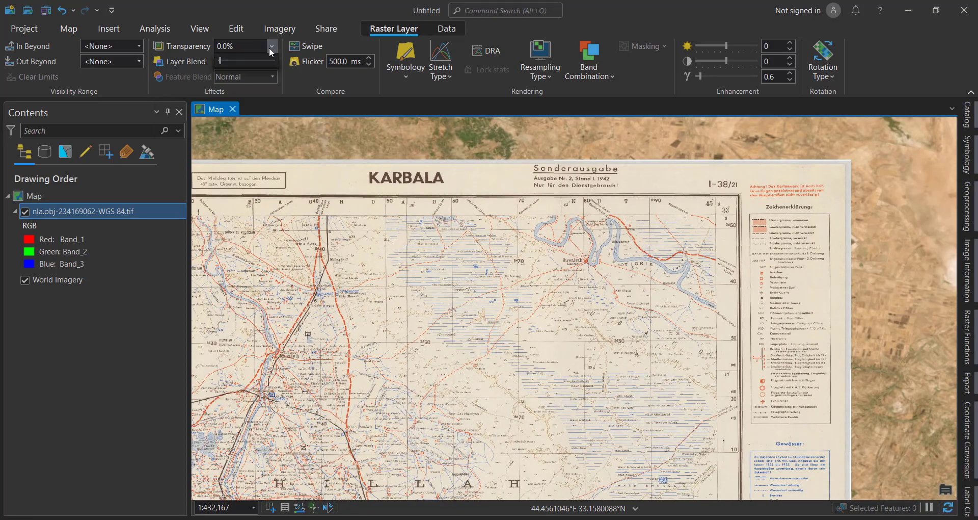
pyautogui.moveTo(225, 63); pyautogui.dragTo(255, 68)
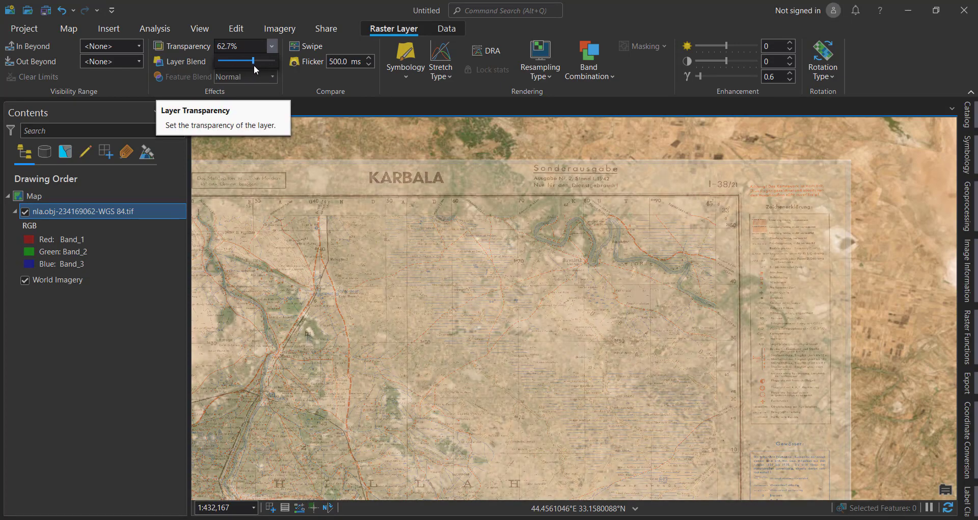
# Compare the semi-transparent map with World Imagery along the Tigris bends, around Hillah and over the whole sheet to check its alignment
pyautogui.scroll(3, 644, 270)
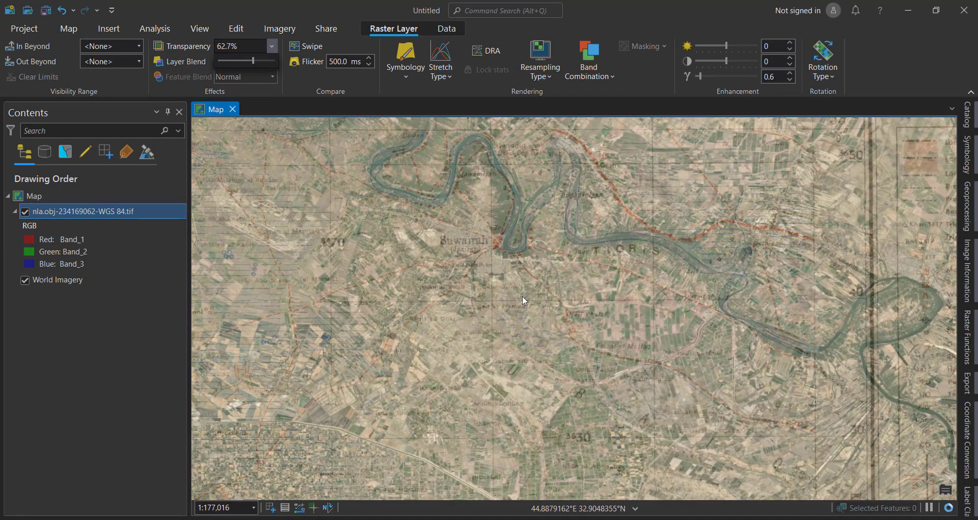
pyautogui.scroll(-3, 570, 225)
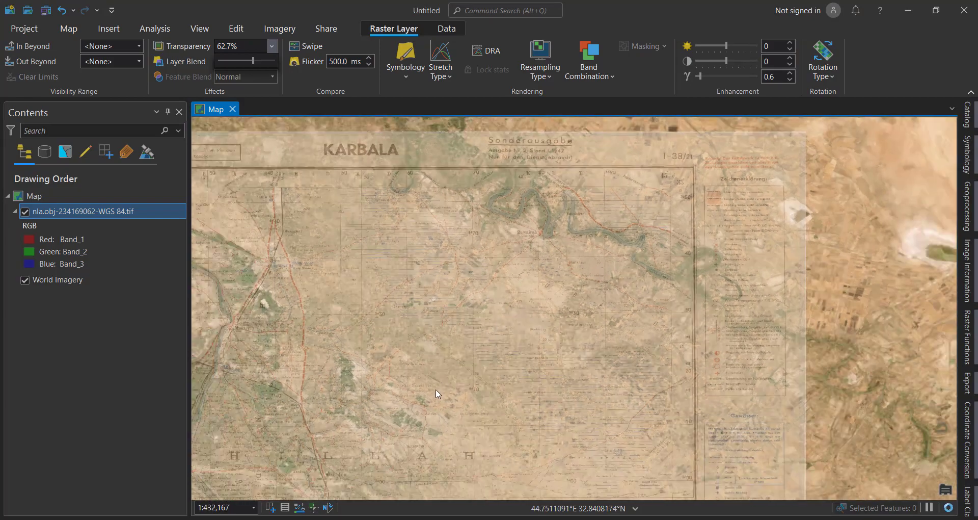
pyautogui.moveTo(478, 358); pyautogui.dragTo(612, 232)
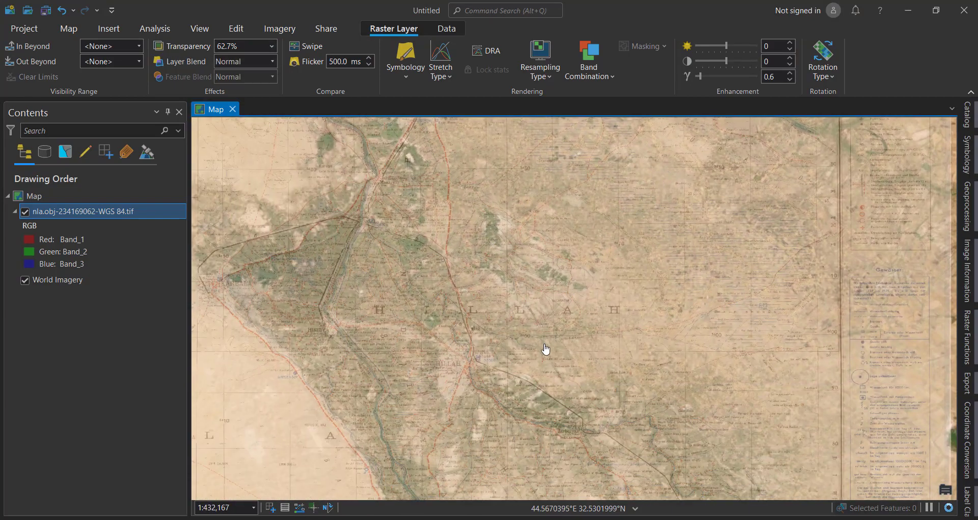
pyautogui.moveTo(546, 349); pyautogui.dragTo(533, 265)
pyautogui.scroll(-2, 517, 321)
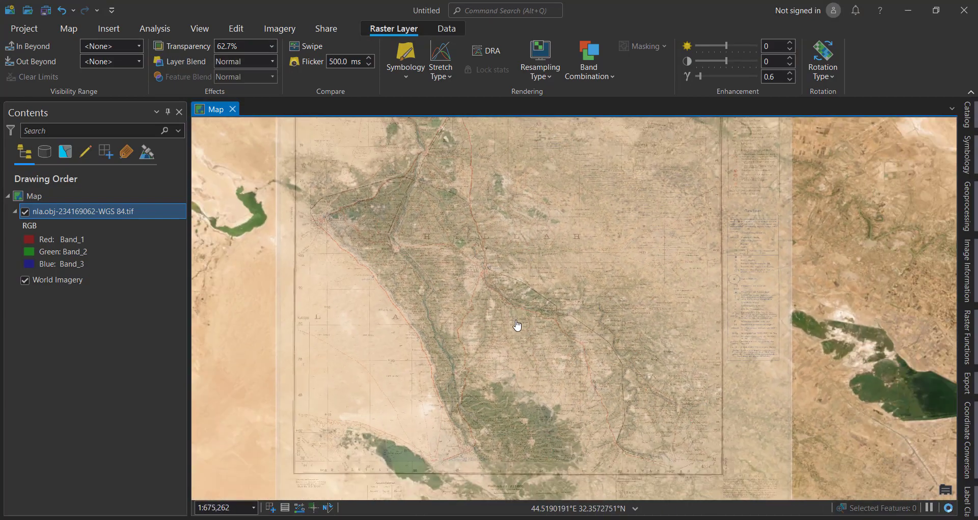
pyautogui.scroll(-1, 517, 326)
pyautogui.scroll(-1, 518, 326)
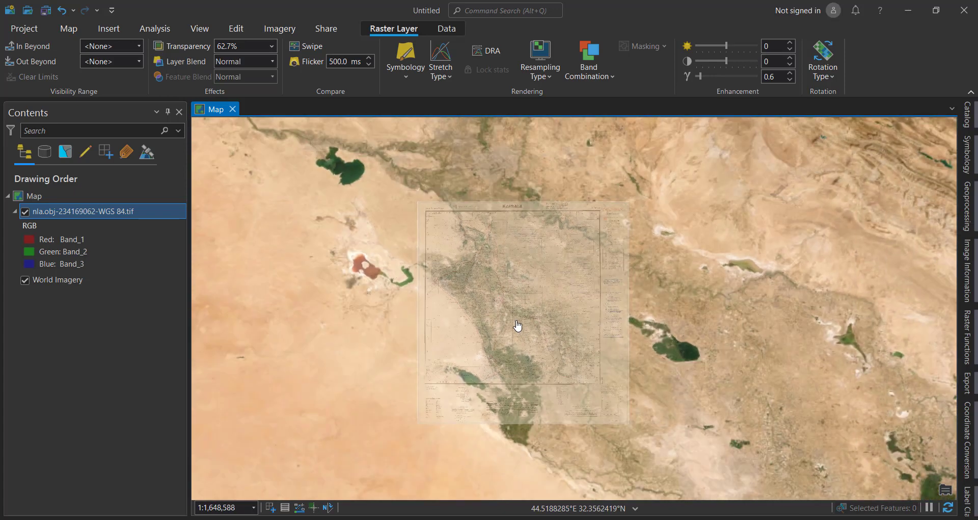
pyautogui.scroll(-1, 518, 324)
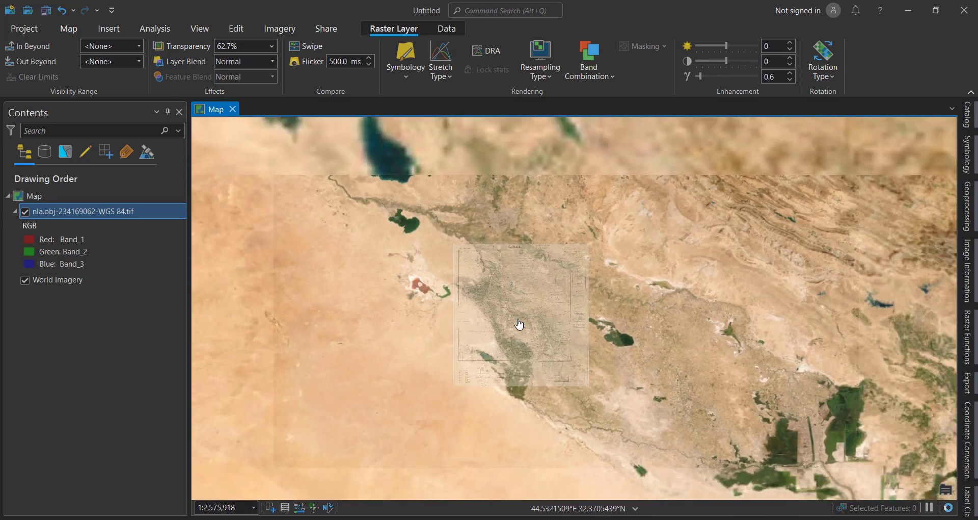